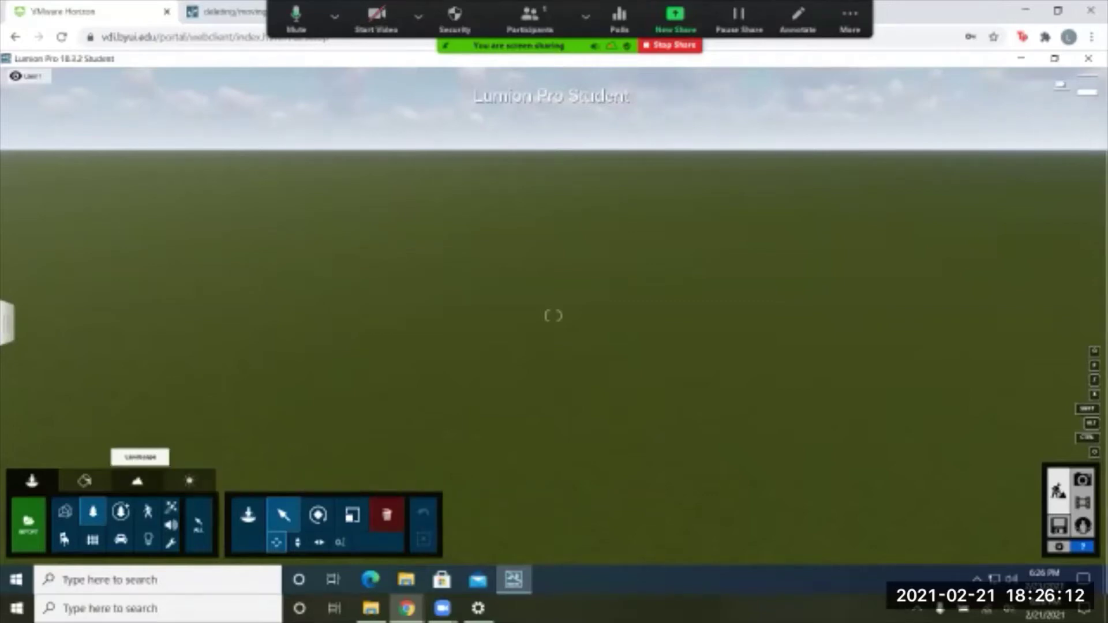
Place five broadleaf trees of the same species from the Nature library at scattered spots on the grass
click(137, 481)
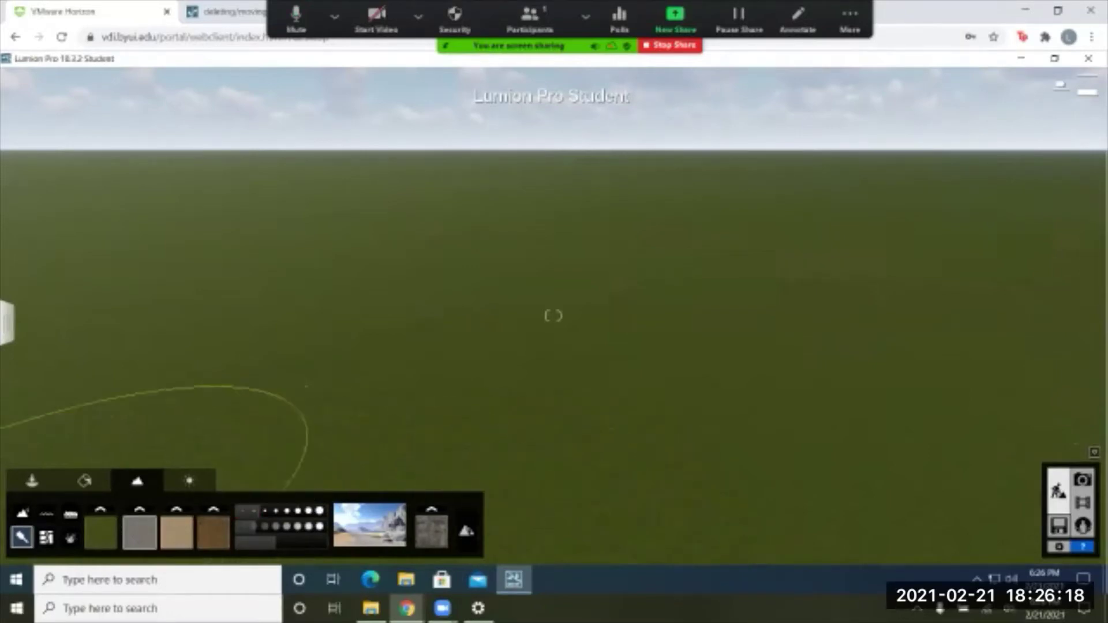
click(32, 481)
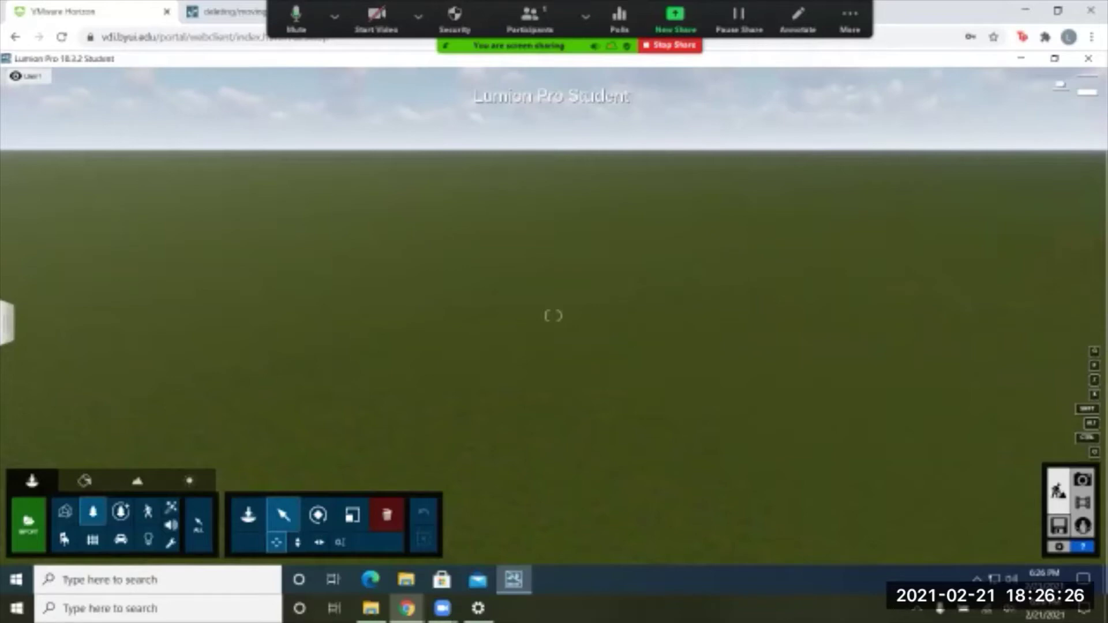
click(248, 515)
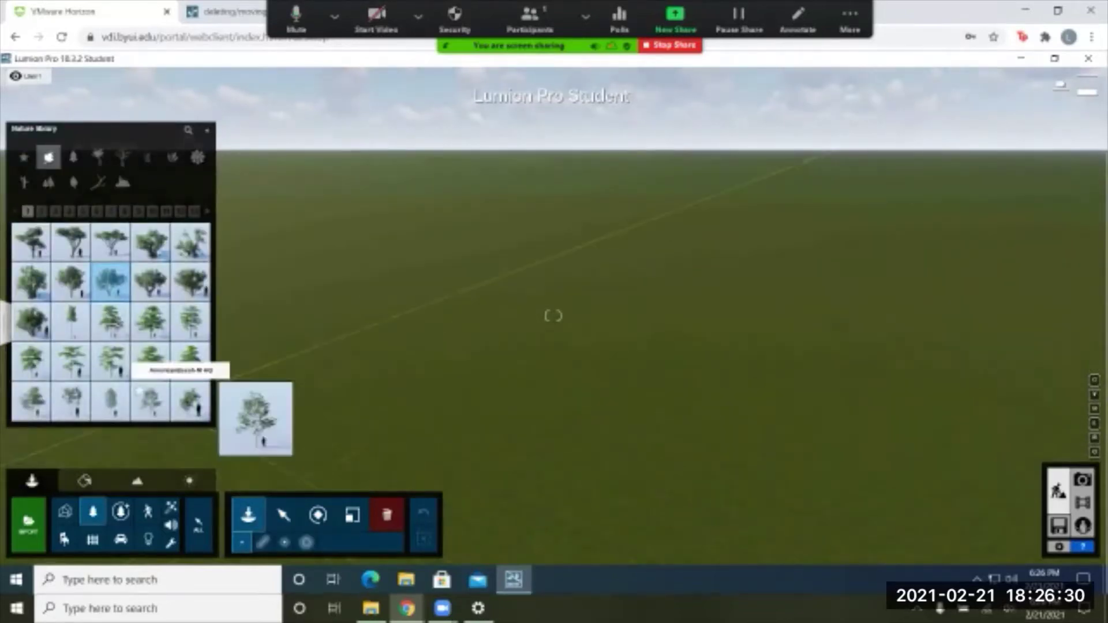
click(325, 382)
click(475, 435)
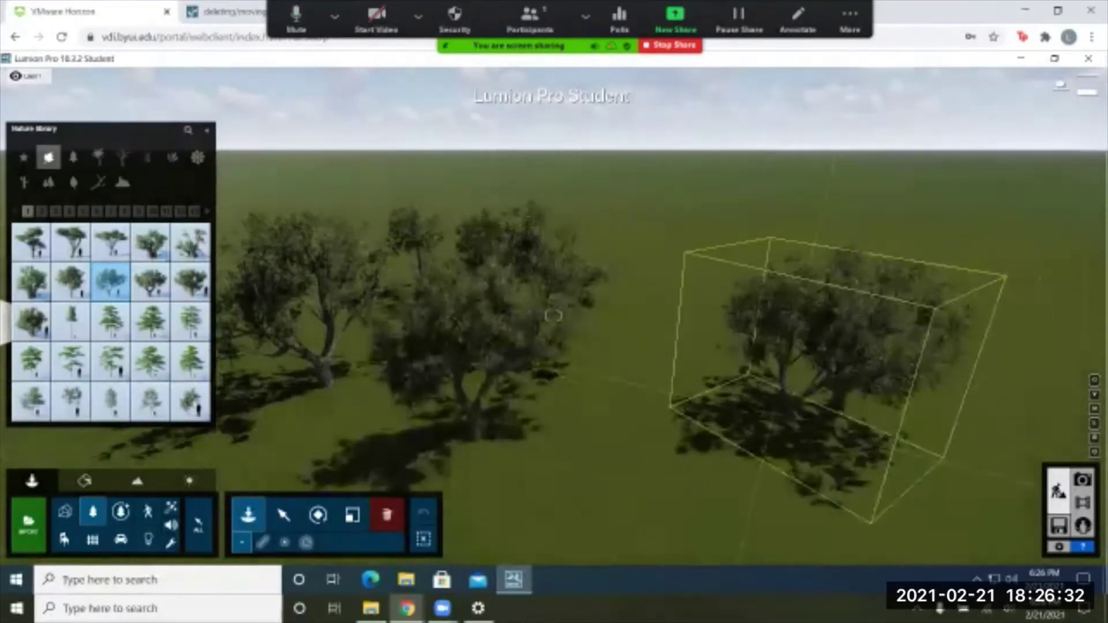
click(768, 393)
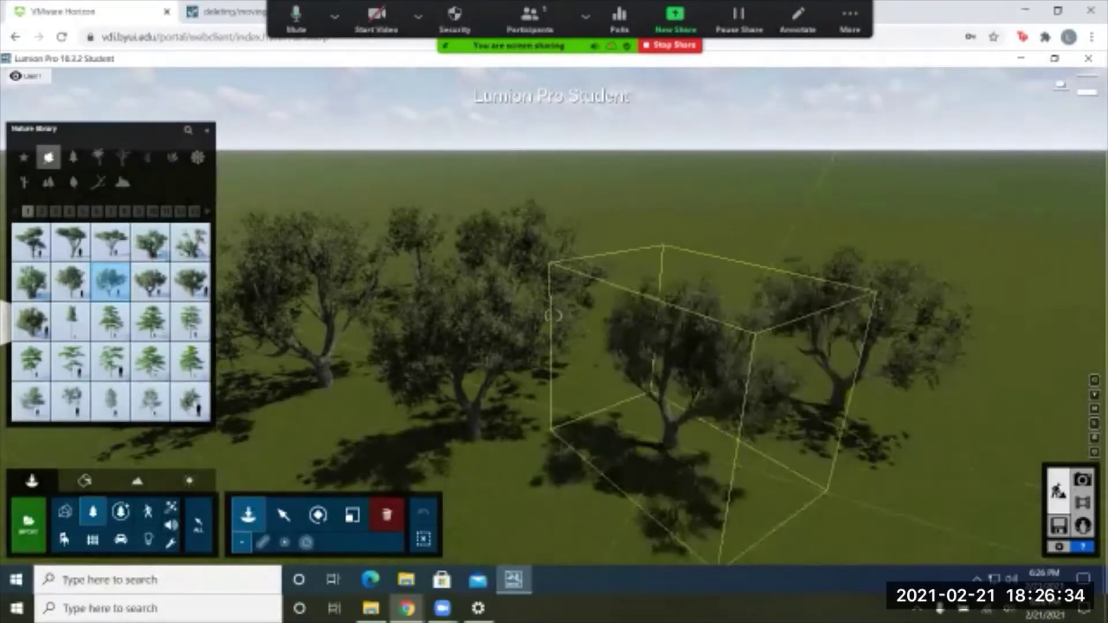
key(Escape)
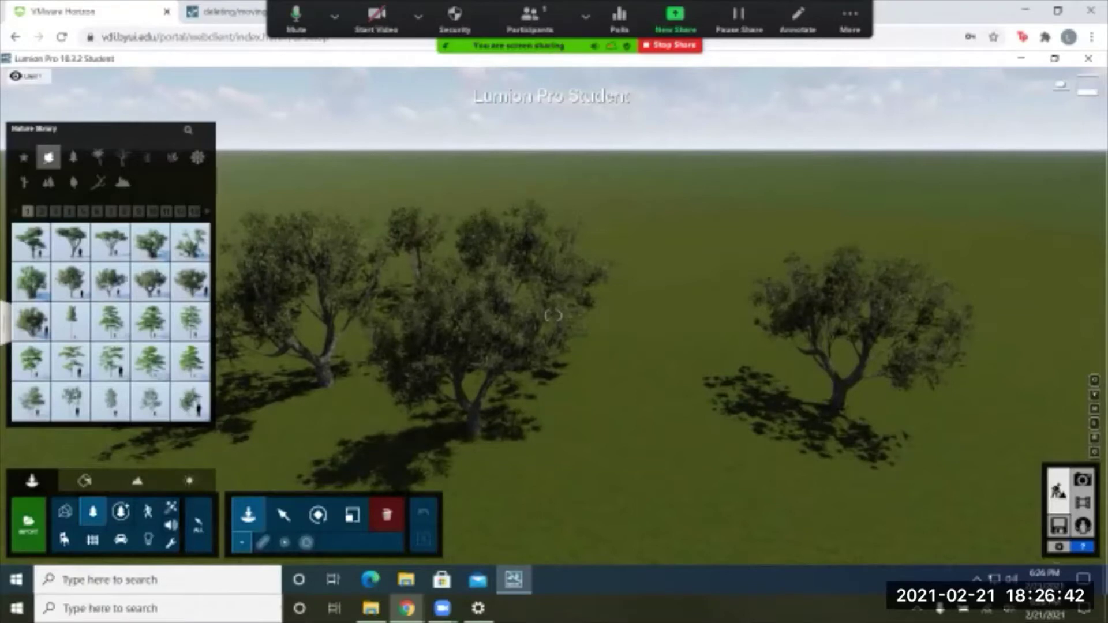
Delete the front, rear and left trees one at a time, and undo the last deletion to restore the left tree
click(387, 514)
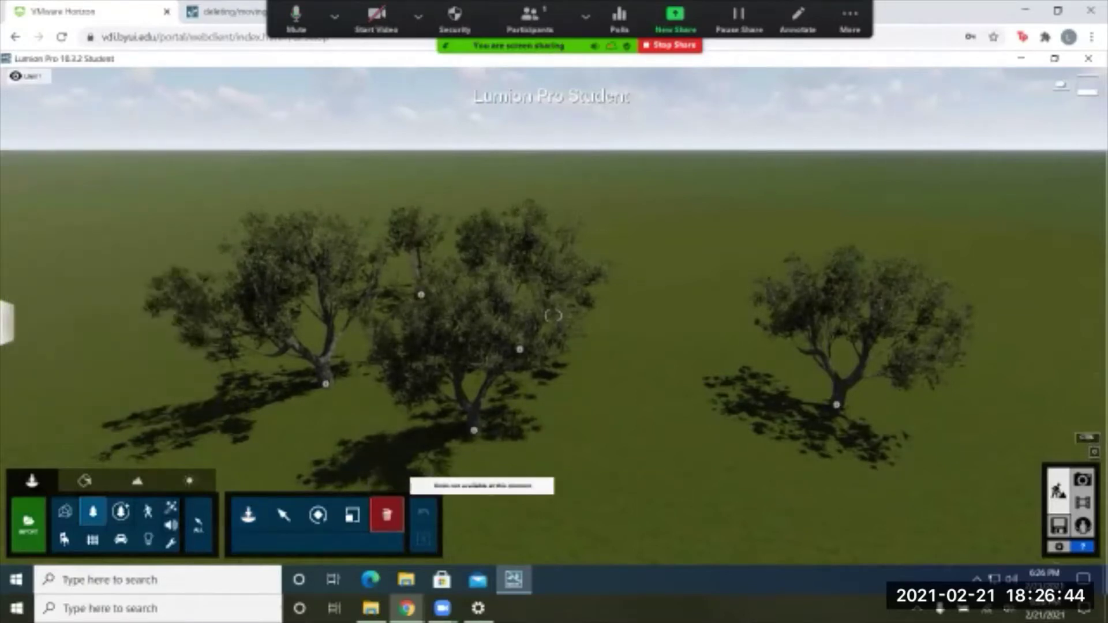
click(552, 315)
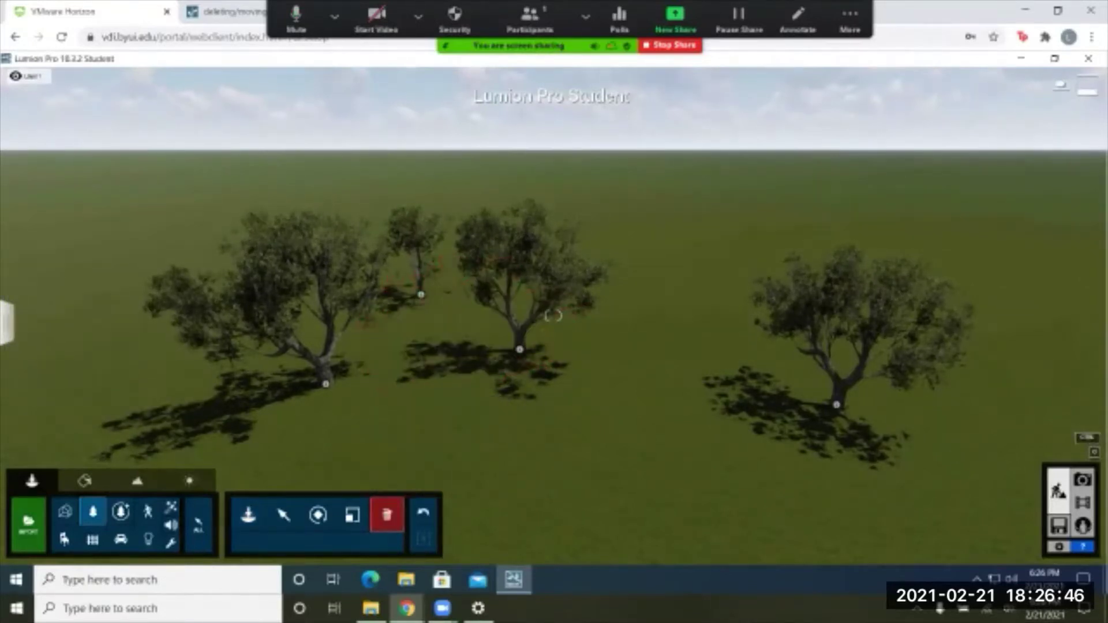
click(553, 315)
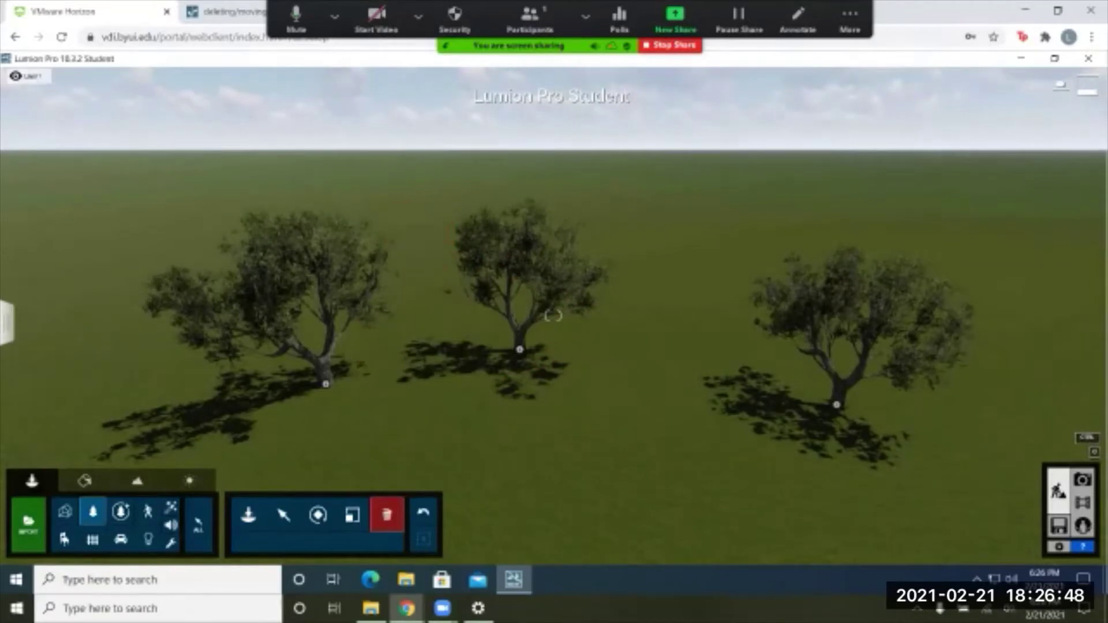
click(553, 315)
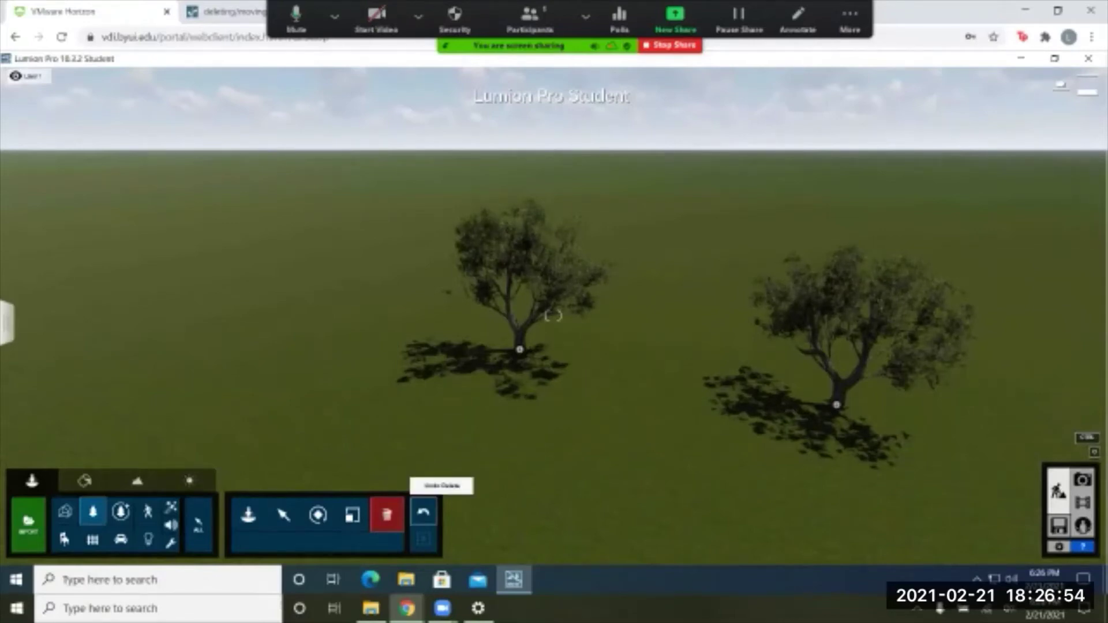
click(423, 511)
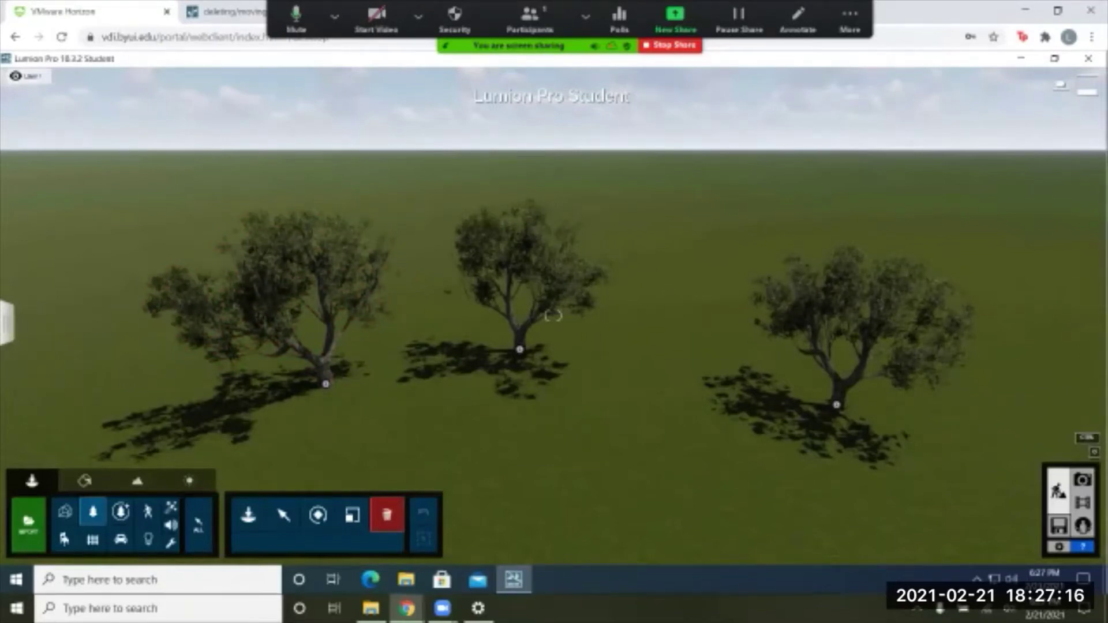
Select all three trees together, delete them as a group, and undo the group deletion
ctrl+drag(161, 172, 911, 471)
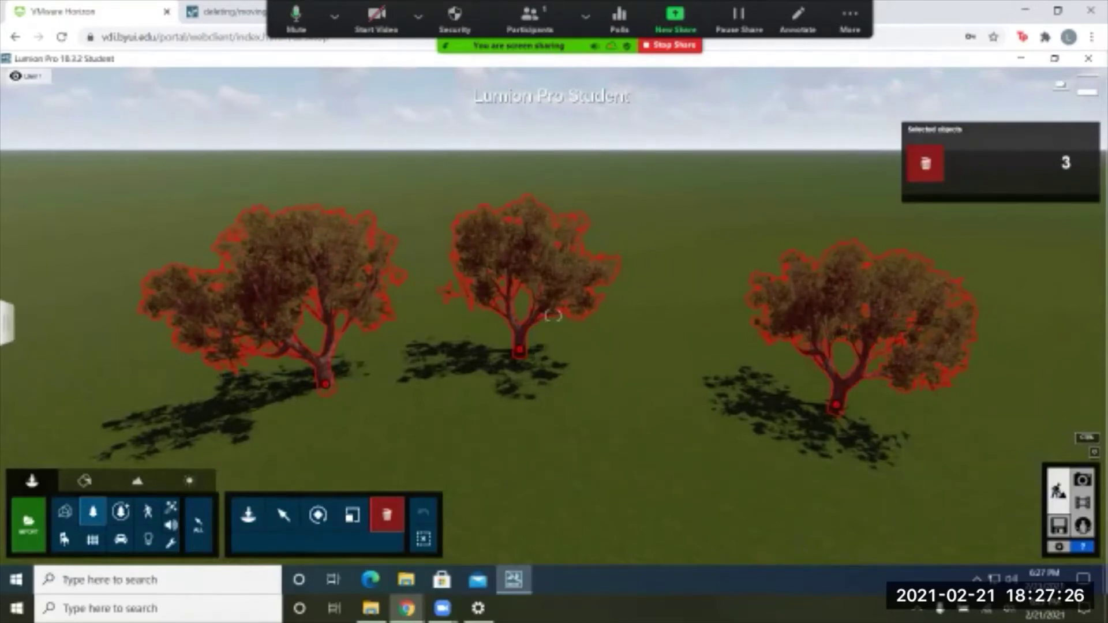
click(925, 163)
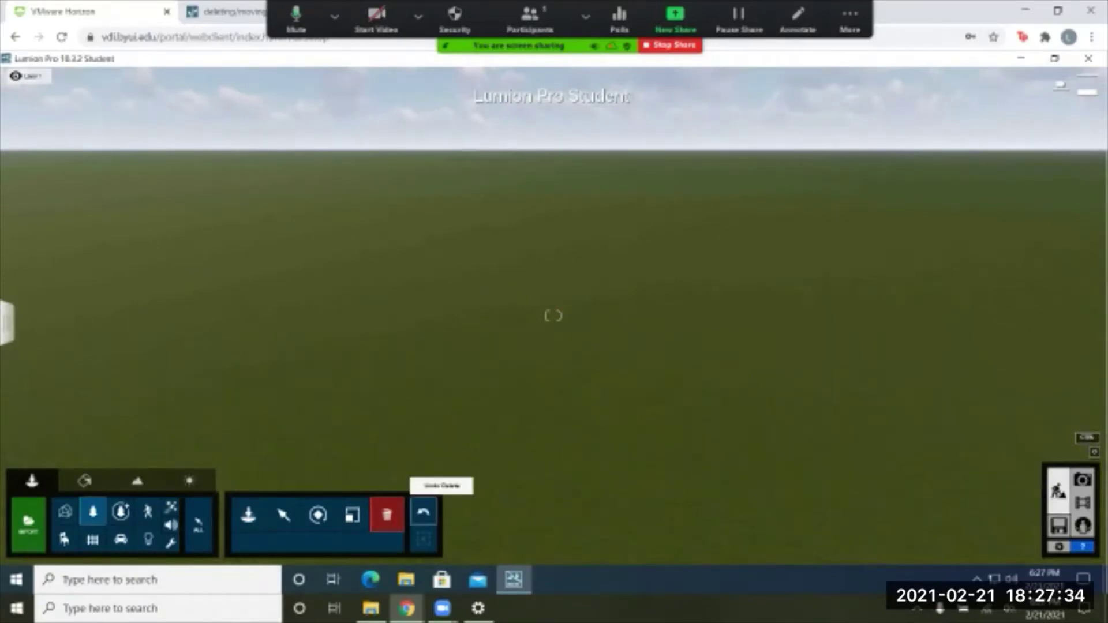
click(423, 512)
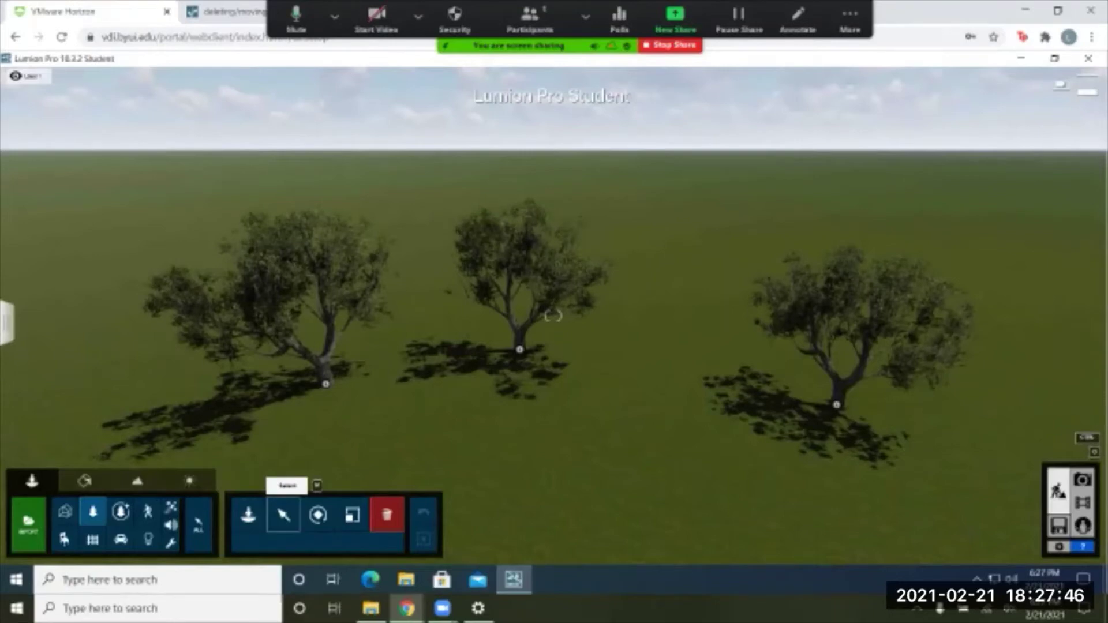
Move the left tree farther out to the left, and bring the middle tree forward toward the camera
click(283, 514)
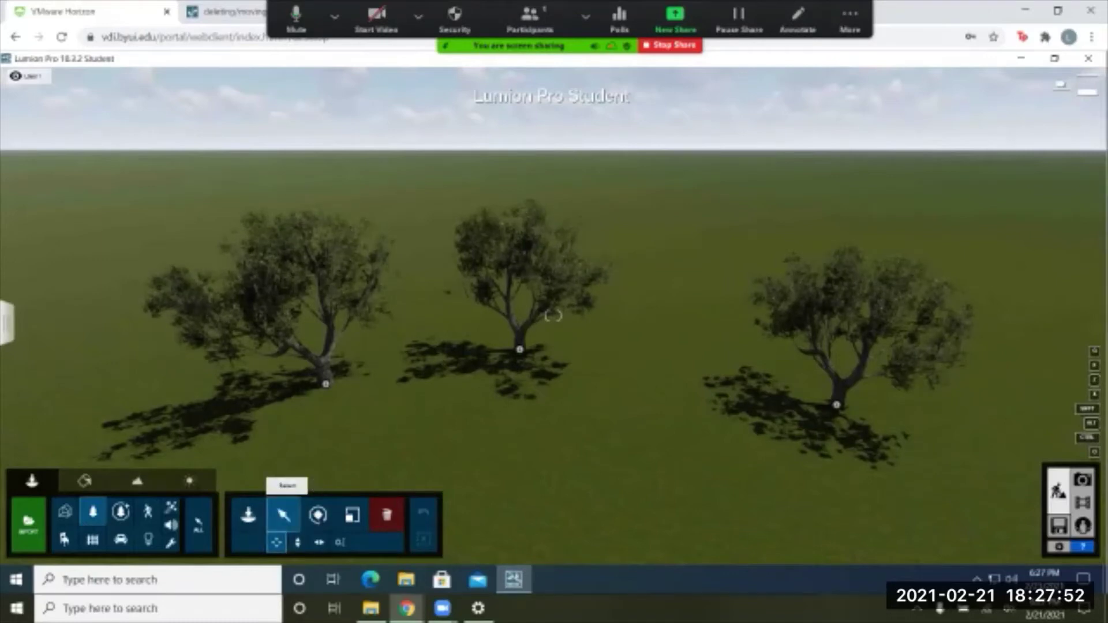
drag(326, 383, 185, 349)
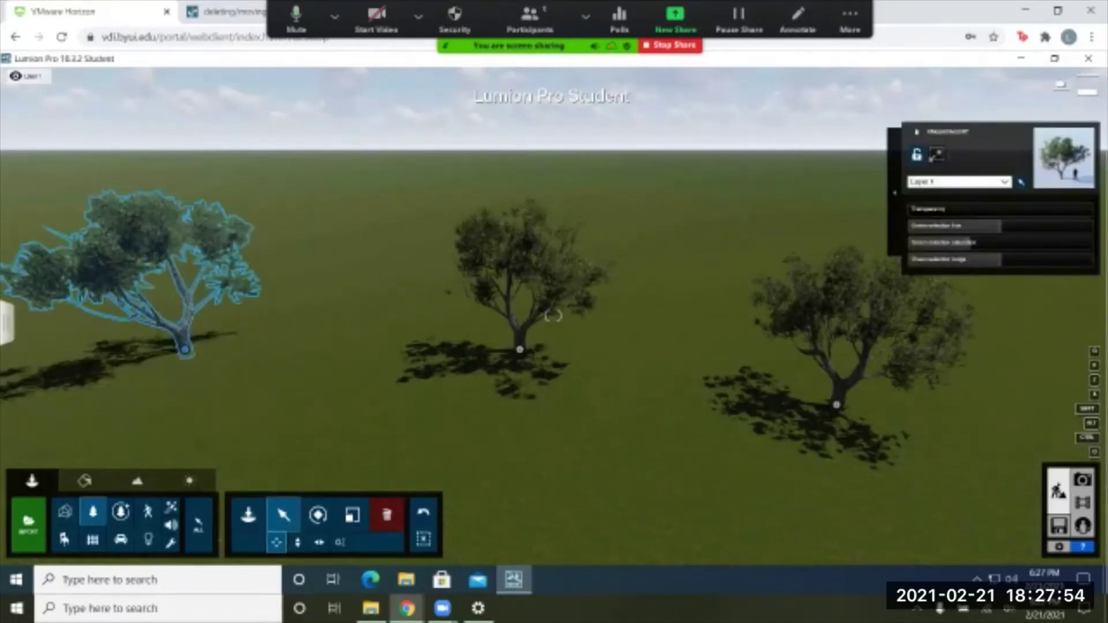
click(553, 316)
drag(519, 349, 515, 442)
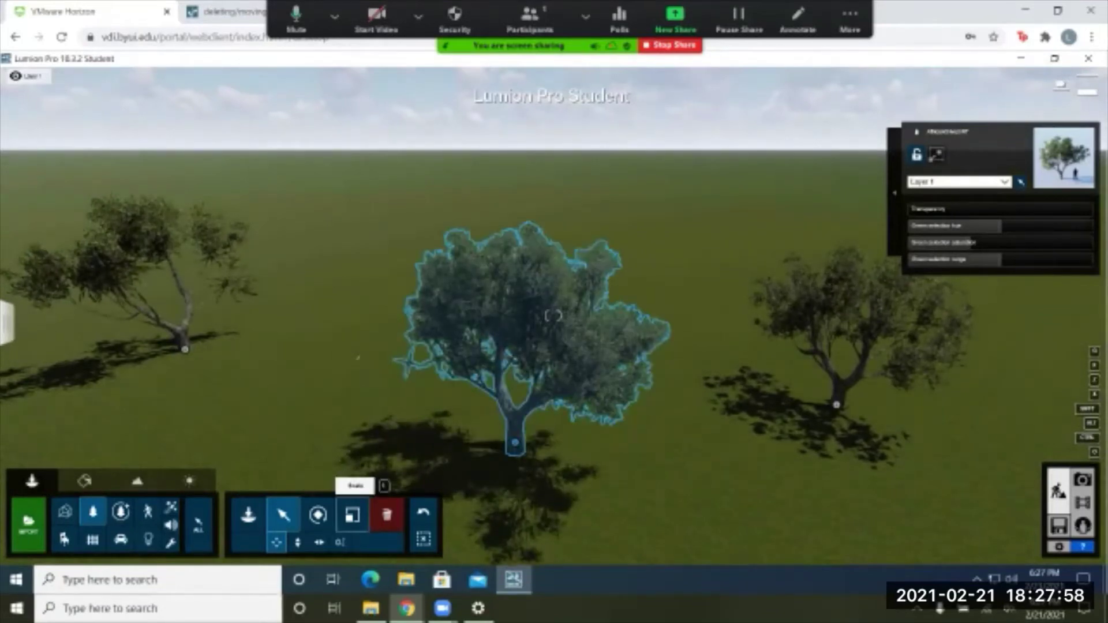
Scale up the right tree to make it much larger than the other two
click(352, 514)
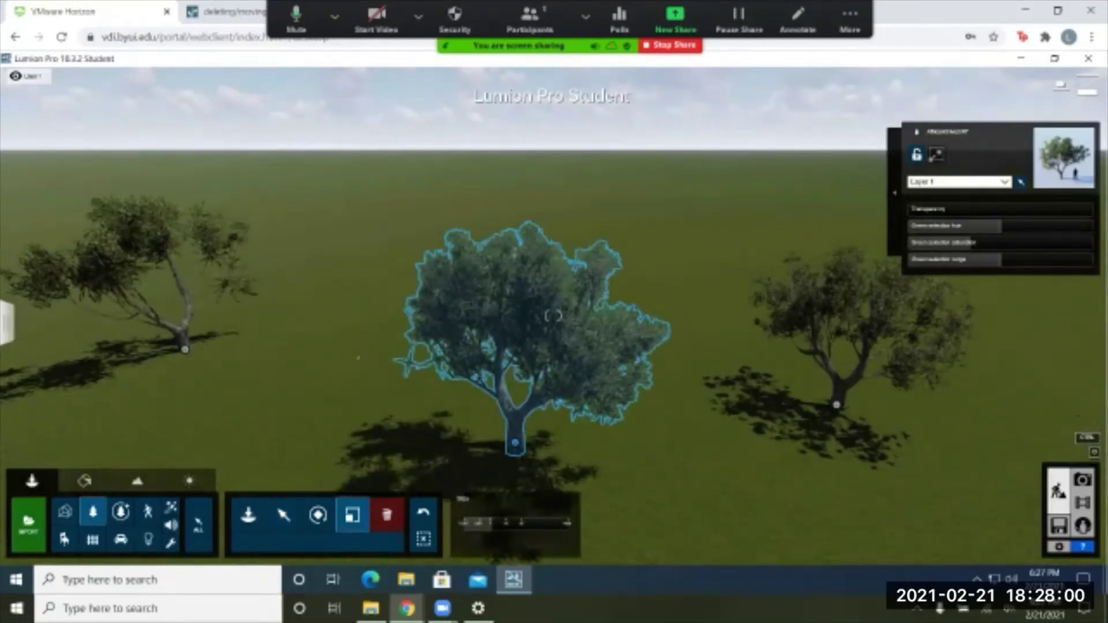
click(836, 406)
drag(477, 522, 502, 522)
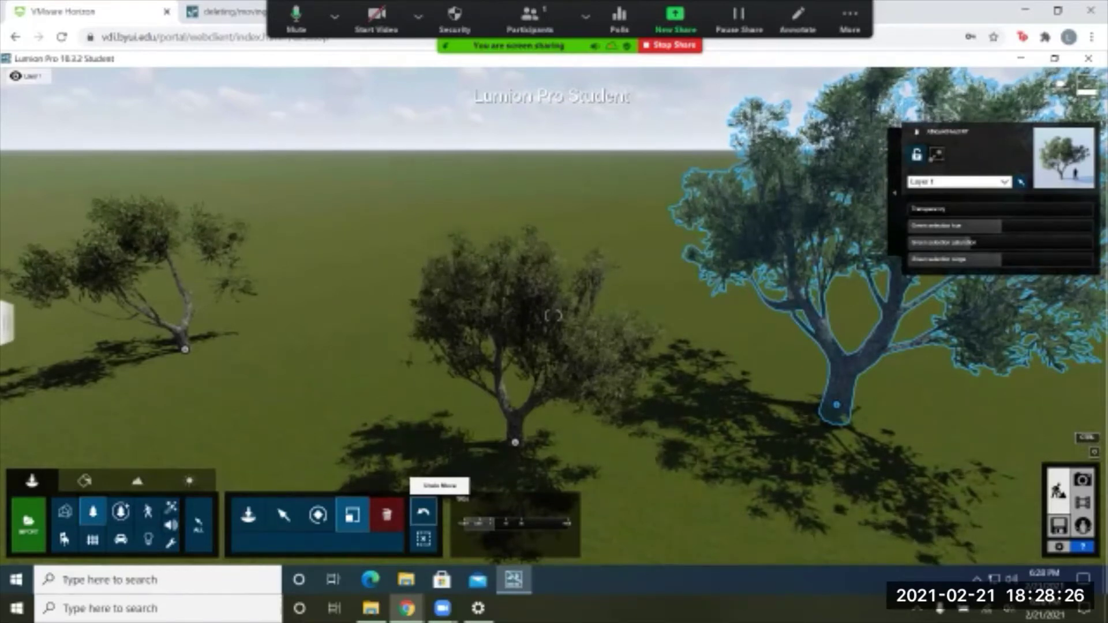
Undo the right tree's scaling and the moves of the middle and left trees
click(424, 512)
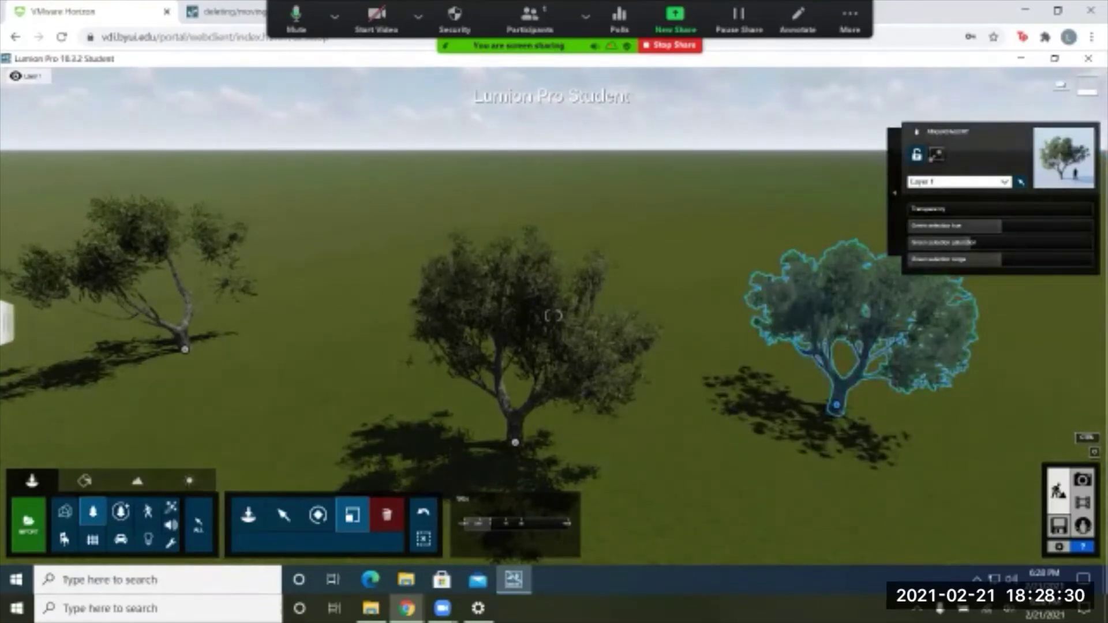
click(424, 512)
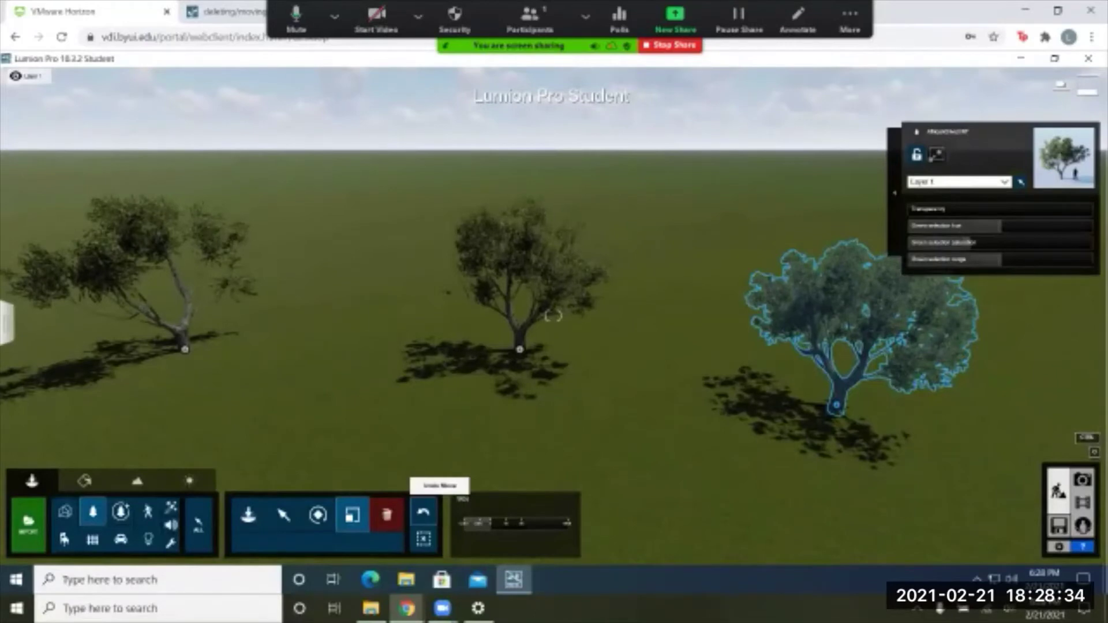
click(423, 512)
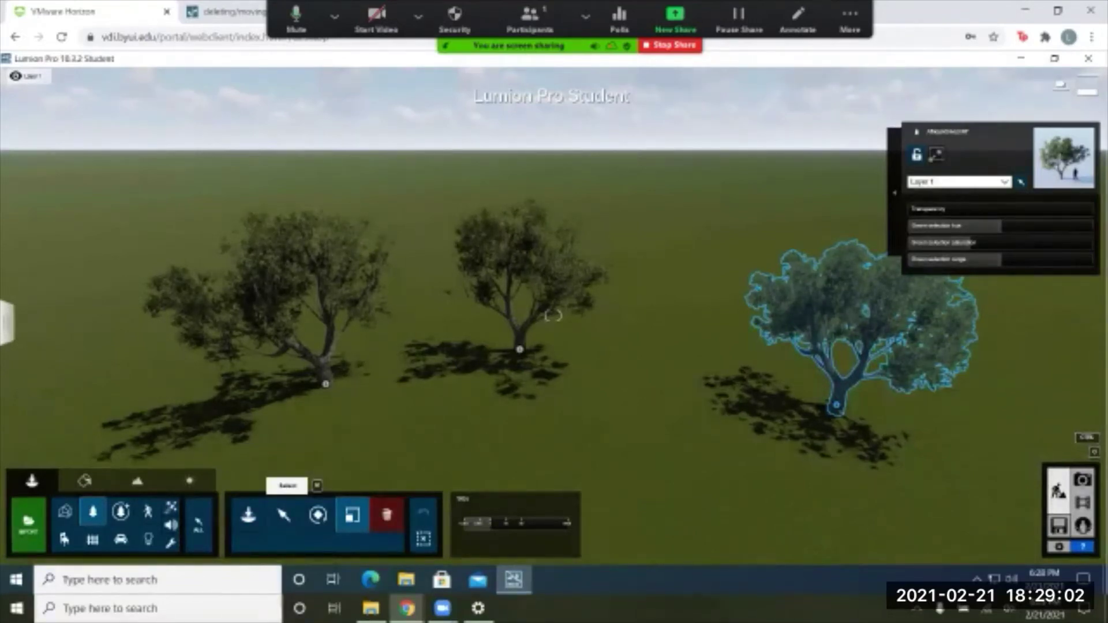
Move the left tree farther to the left, away from the middle tree
click(283, 514)
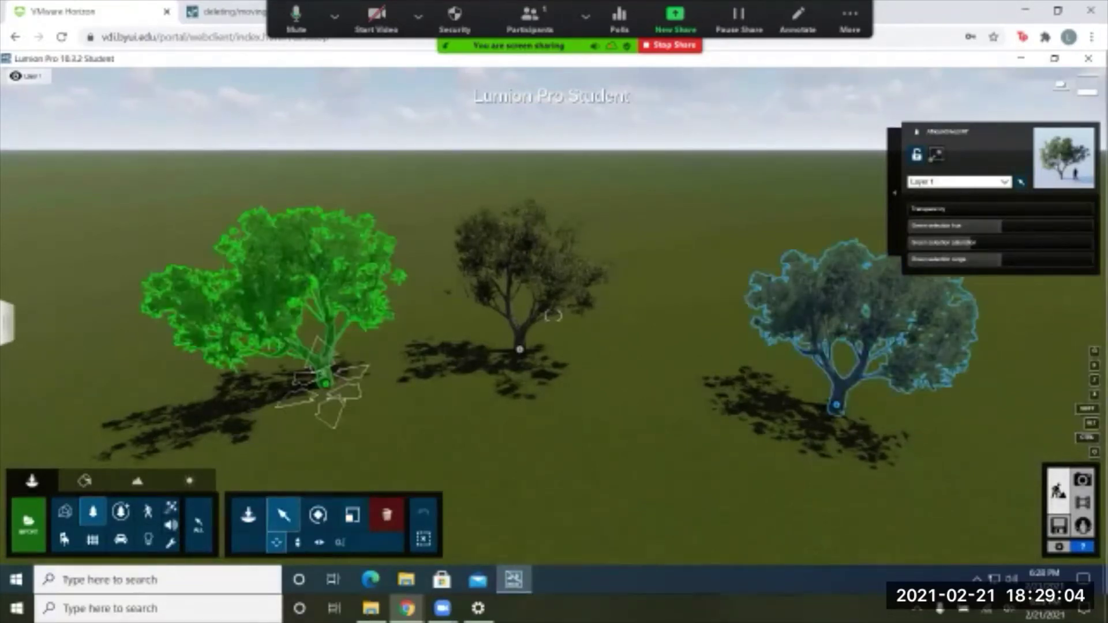
click(326, 383)
drag(326, 383, 149, 368)
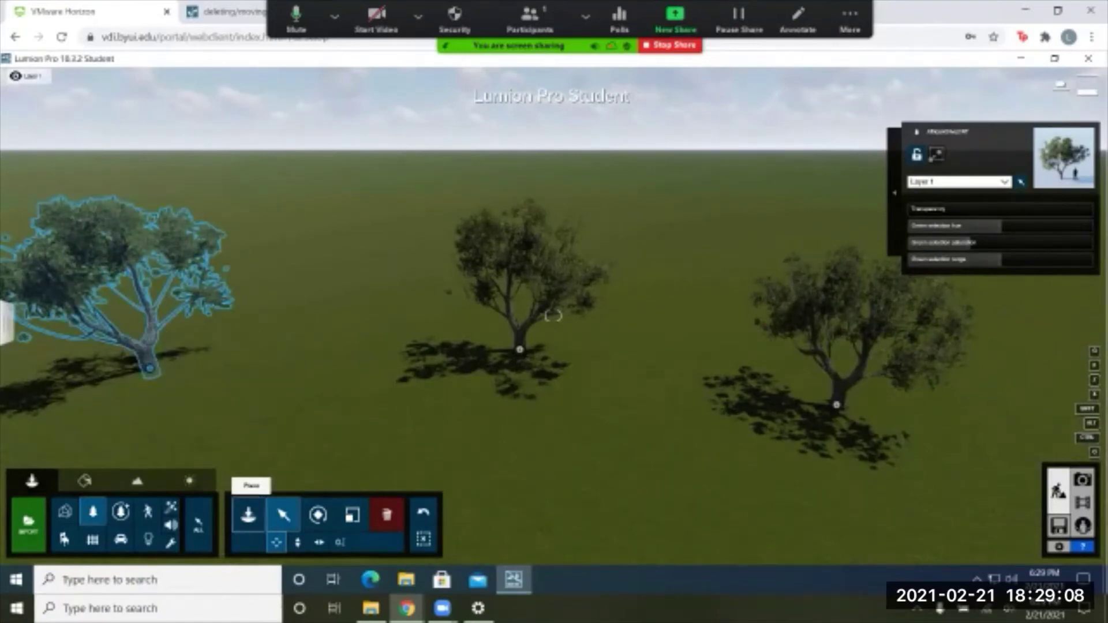
Place a tall bright-green tree from the Nature library between the left and middle trees
click(248, 513)
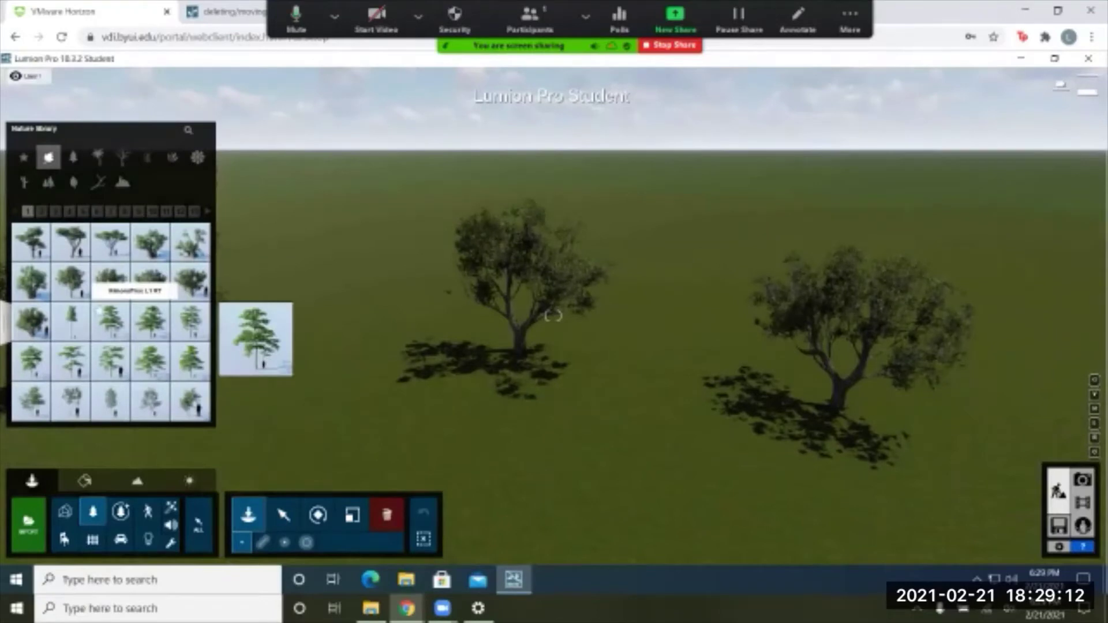
click(110, 320)
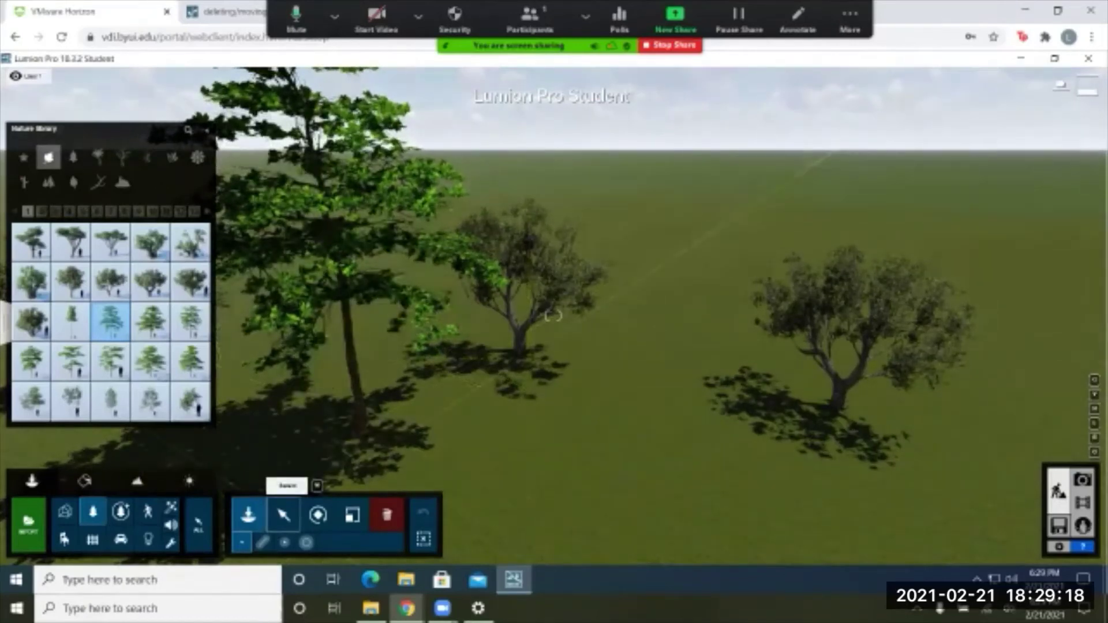
click(284, 514)
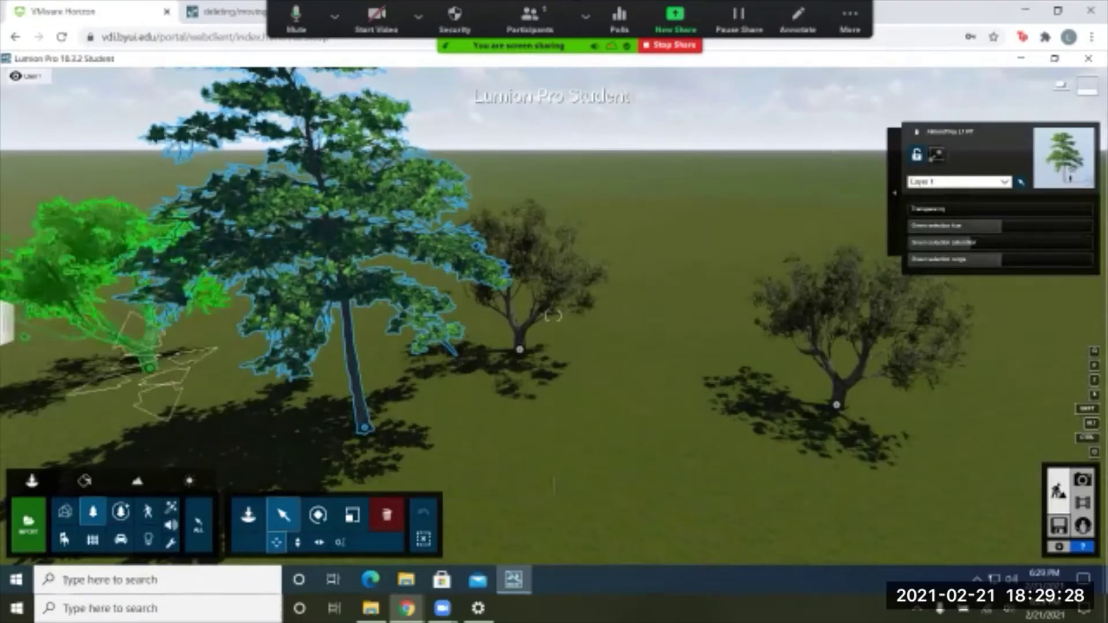
Delete the tall bright-green tree and undo its deletion
click(386, 515)
click(365, 428)
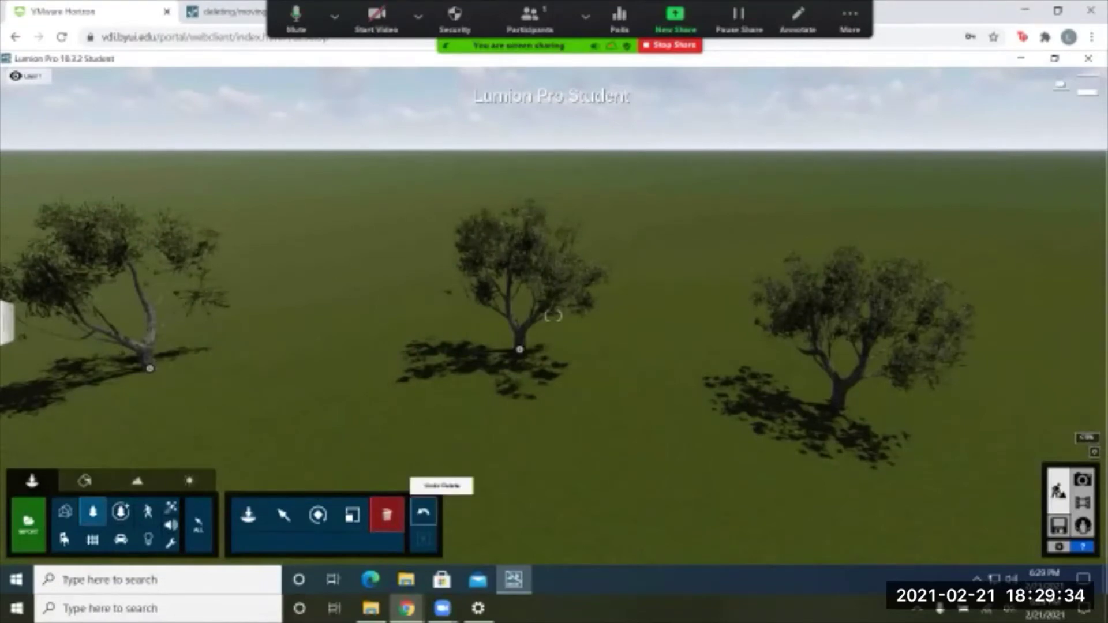
click(423, 512)
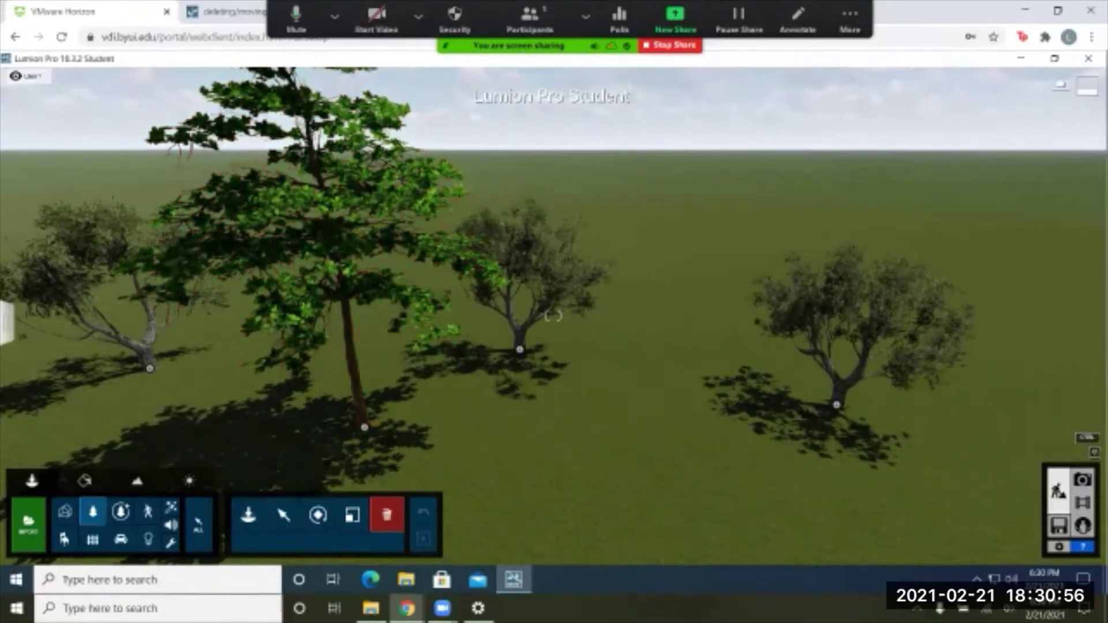
Move the middle tree back and to the right, and increase the size of the right tree
click(283, 515)
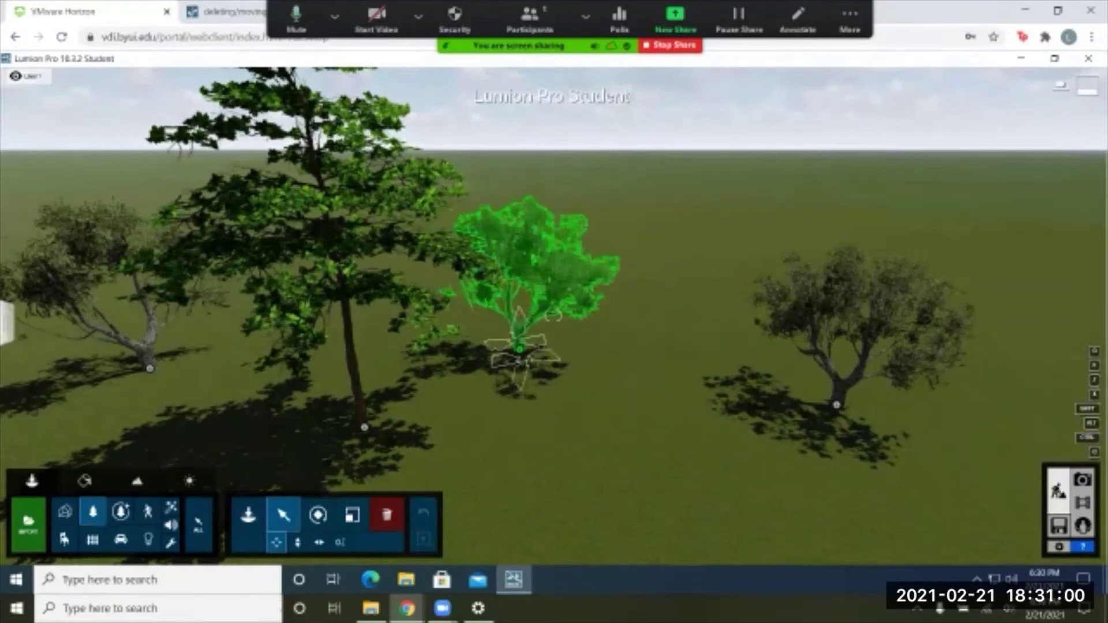
drag(519, 349, 624, 312)
click(352, 514)
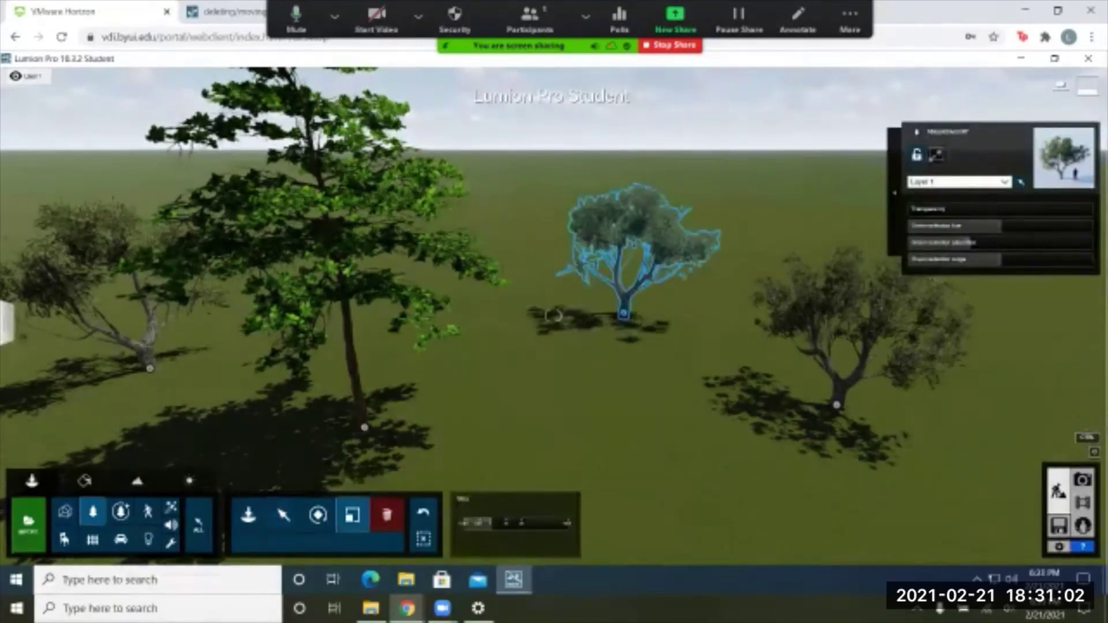
click(836, 405)
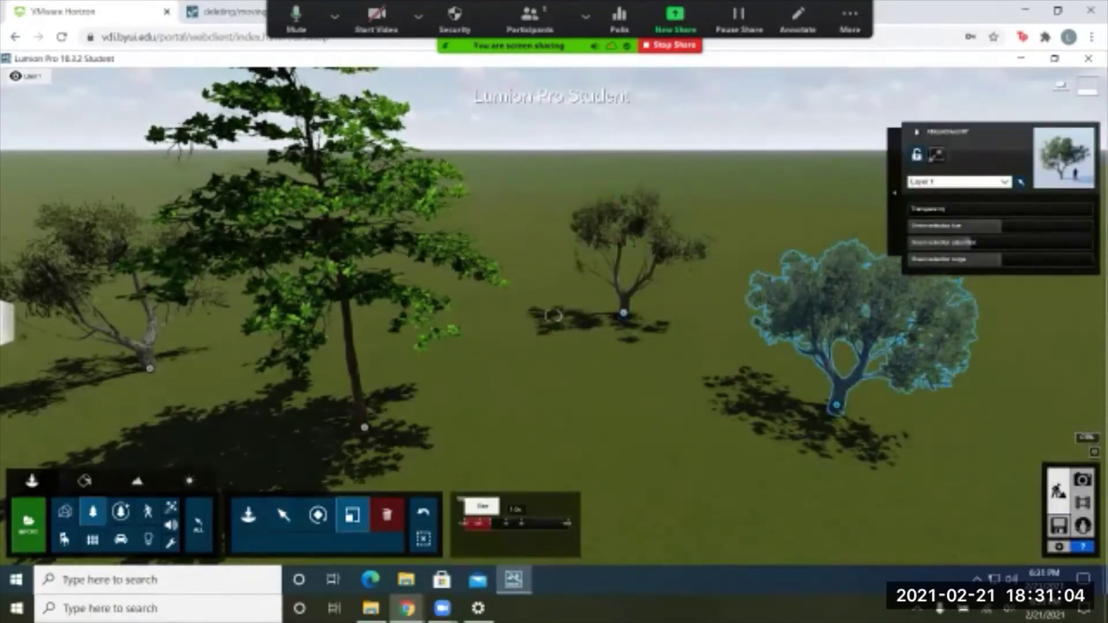
drag(492, 523, 503, 524)
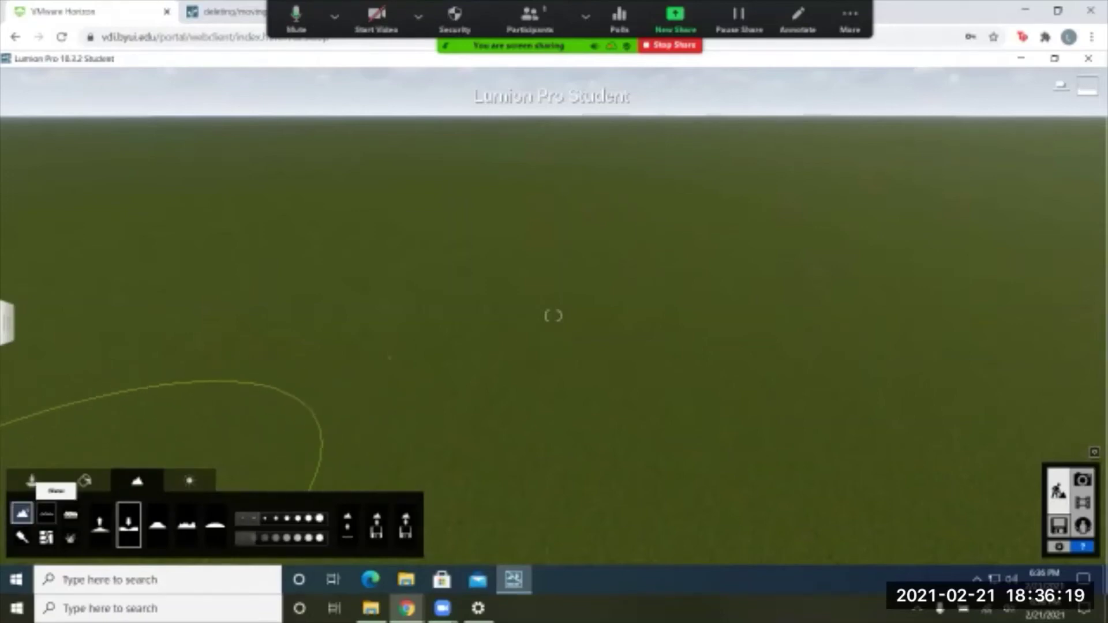
Place a rectangular water surface on the open grass using the murky olive-brown water type
click(46, 512)
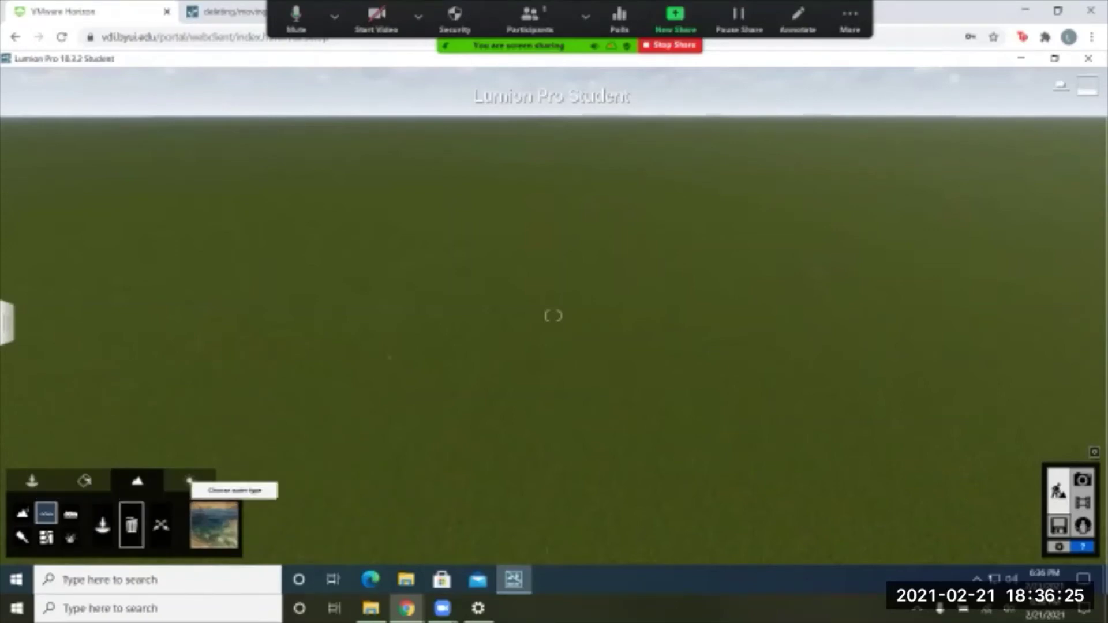
click(215, 525)
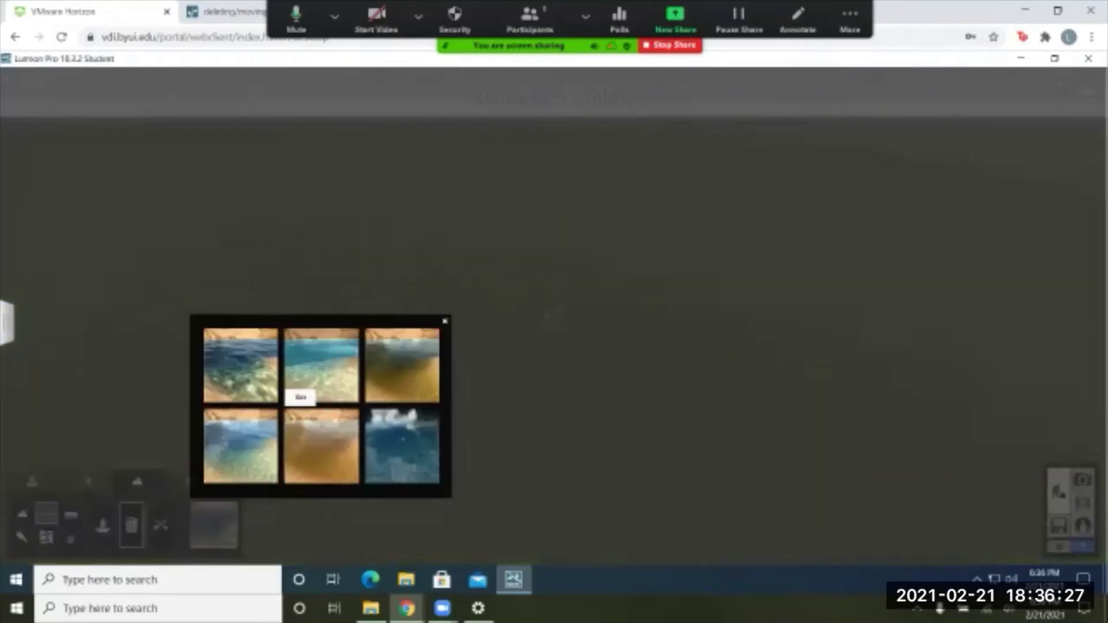
click(403, 366)
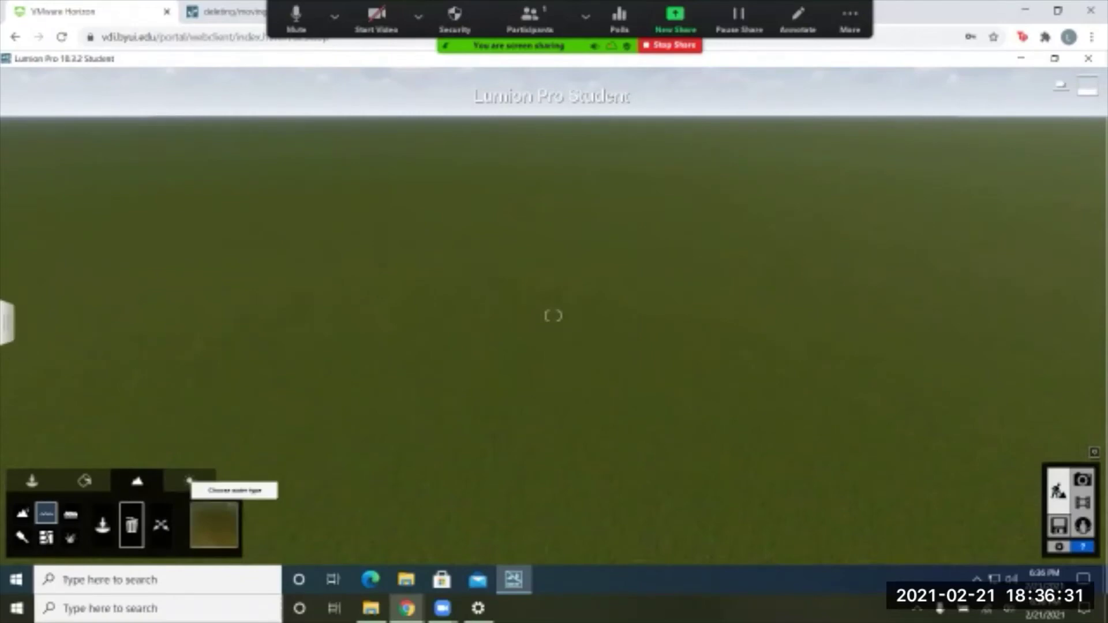
click(102, 525)
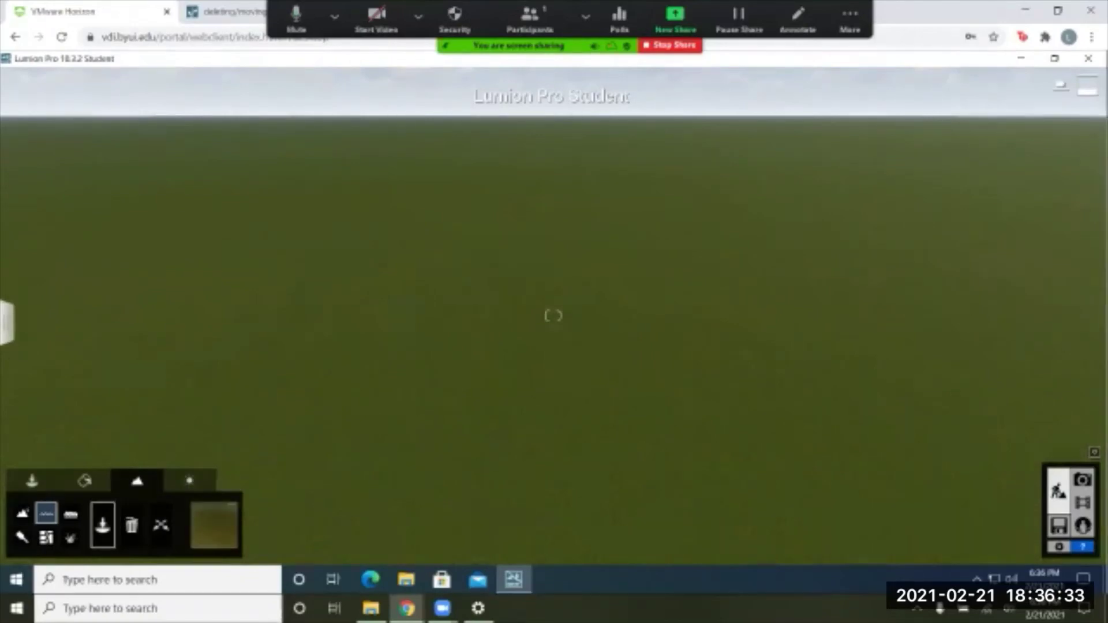
drag(276, 417, 624, 323)
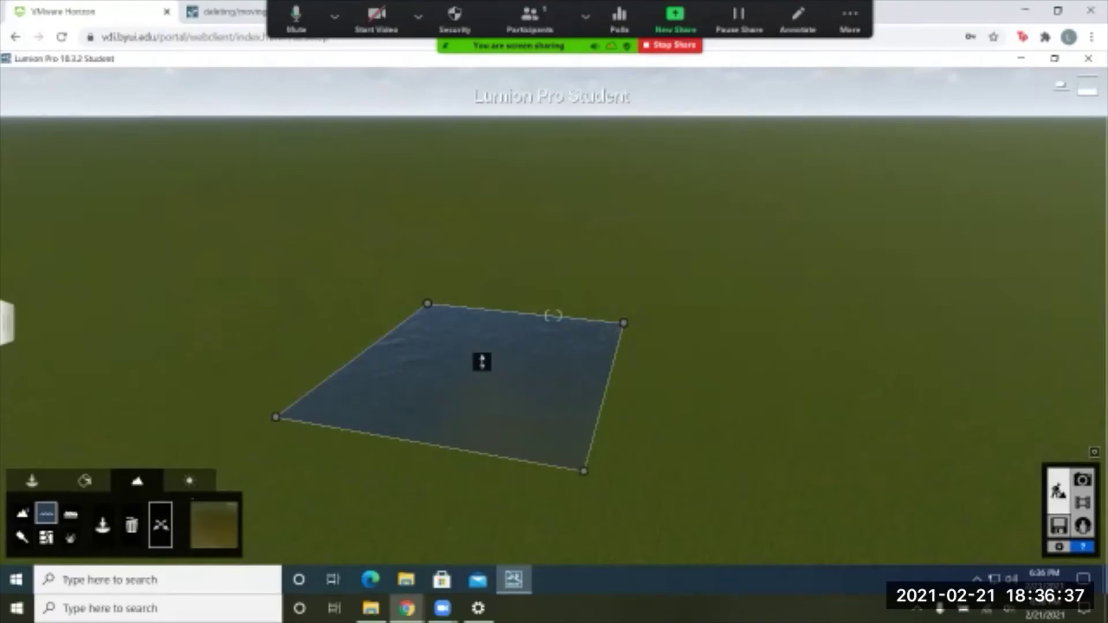
Raise the water surface slightly above the ground and delete it
drag(482, 361, 481, 336)
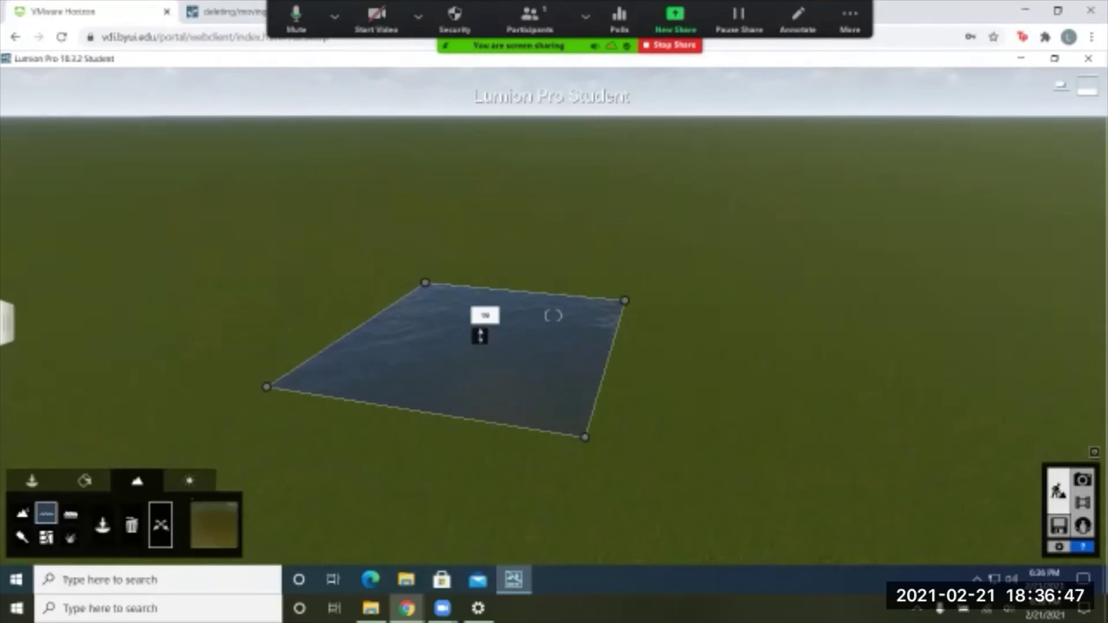
click(131, 524)
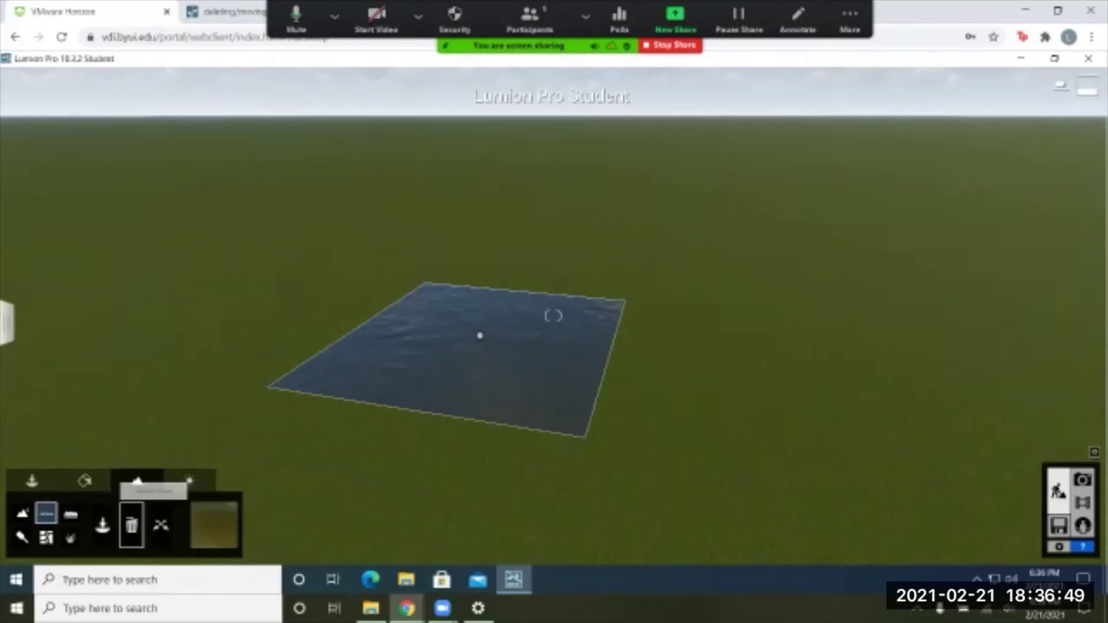
click(553, 316)
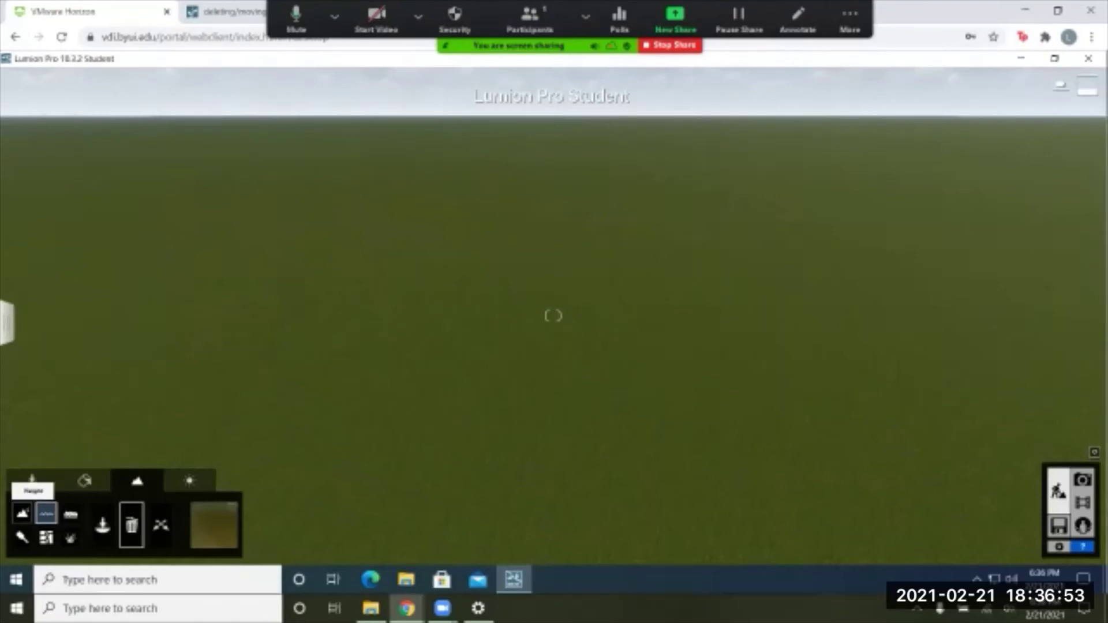
Raise four mounds in the terrain: front left, back centre, back right and front right
click(22, 513)
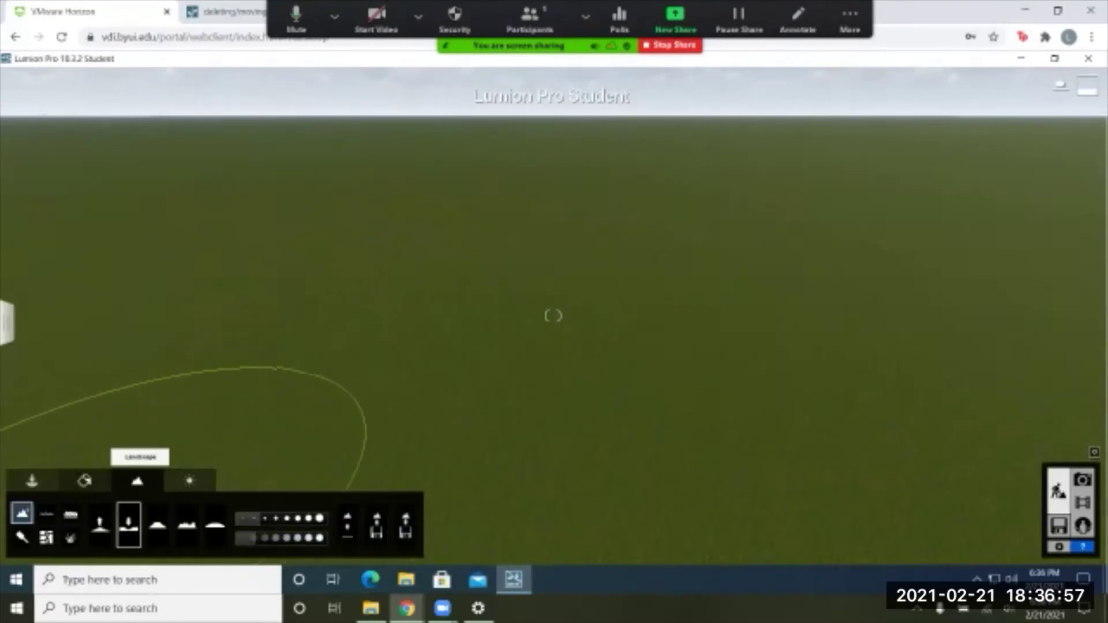
click(99, 524)
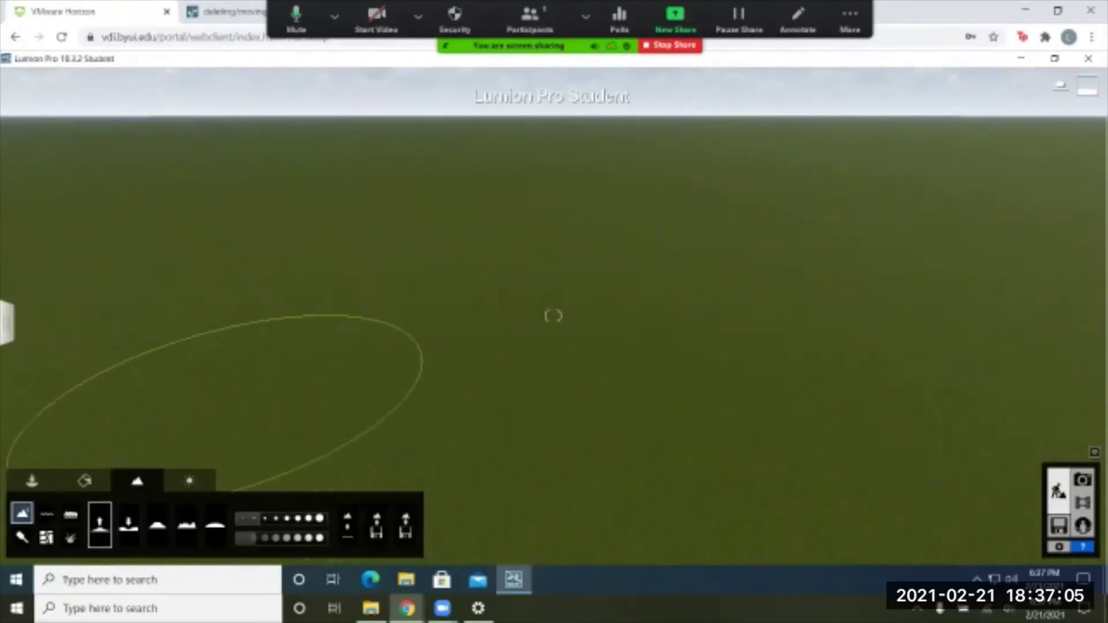
click(227, 399)
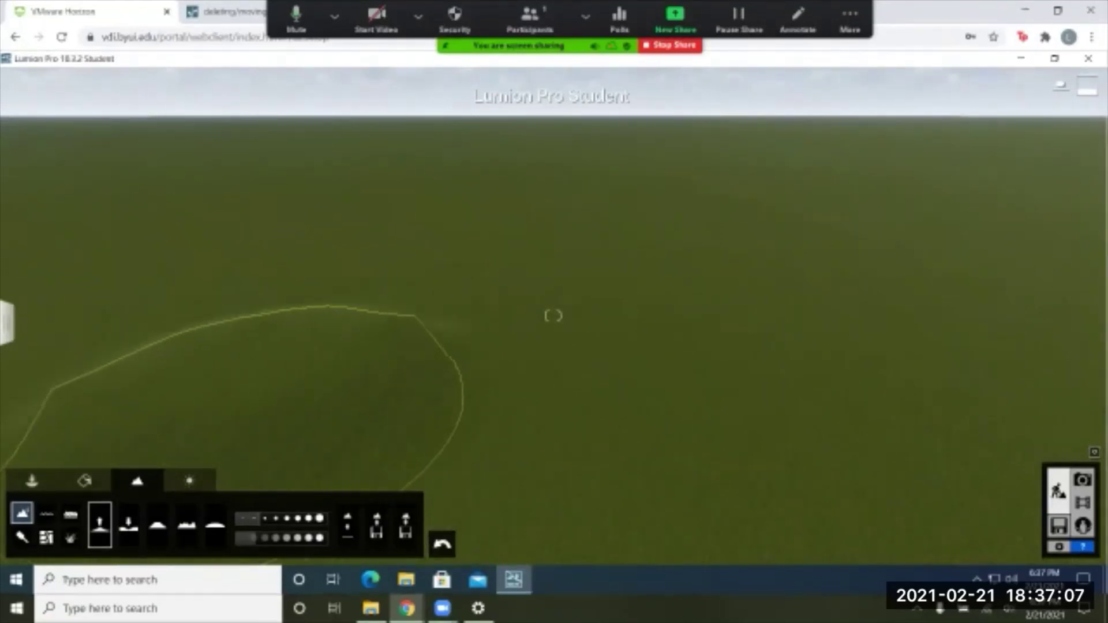
click(443, 244)
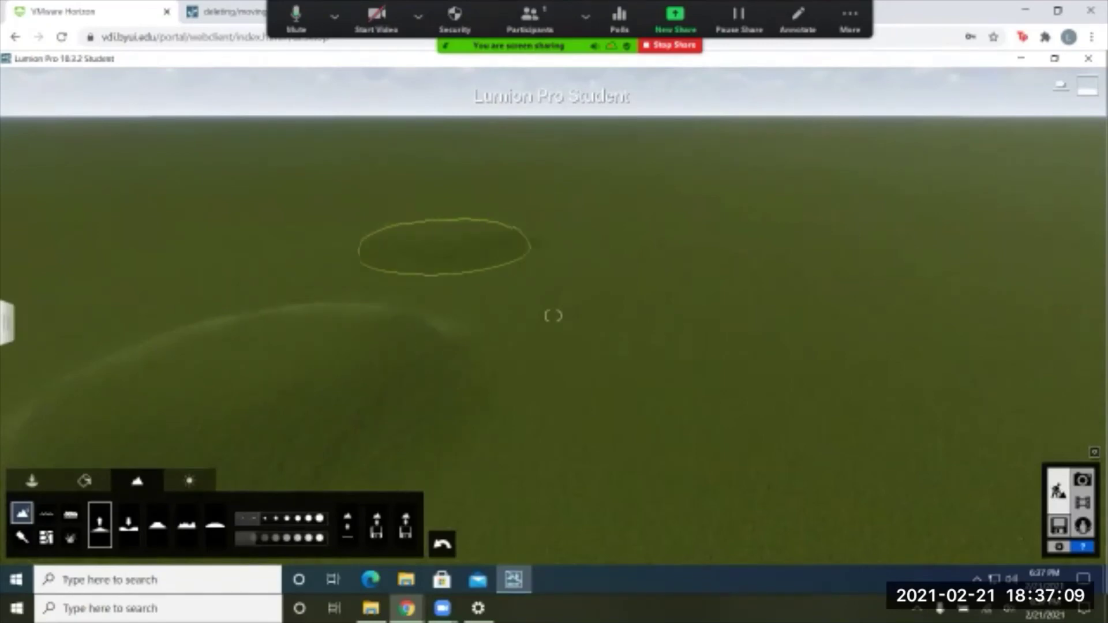
click(886, 277)
click(825, 447)
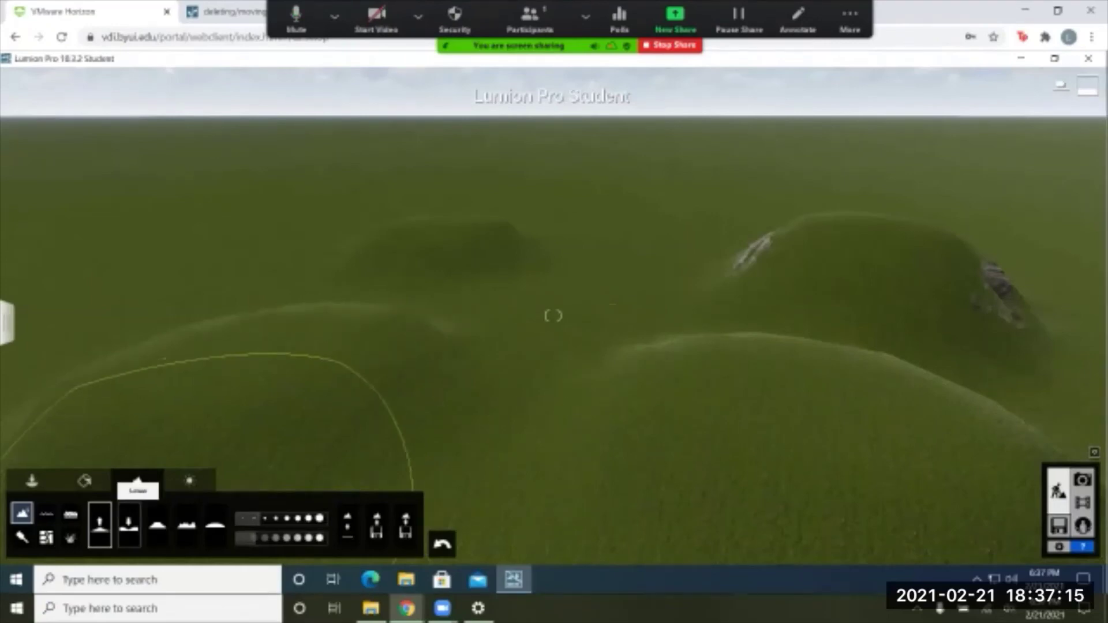
Lower the terrain into two hollows behind the mounds, one at the back centre and one at the back left
click(128, 524)
click(624, 238)
click(175, 253)
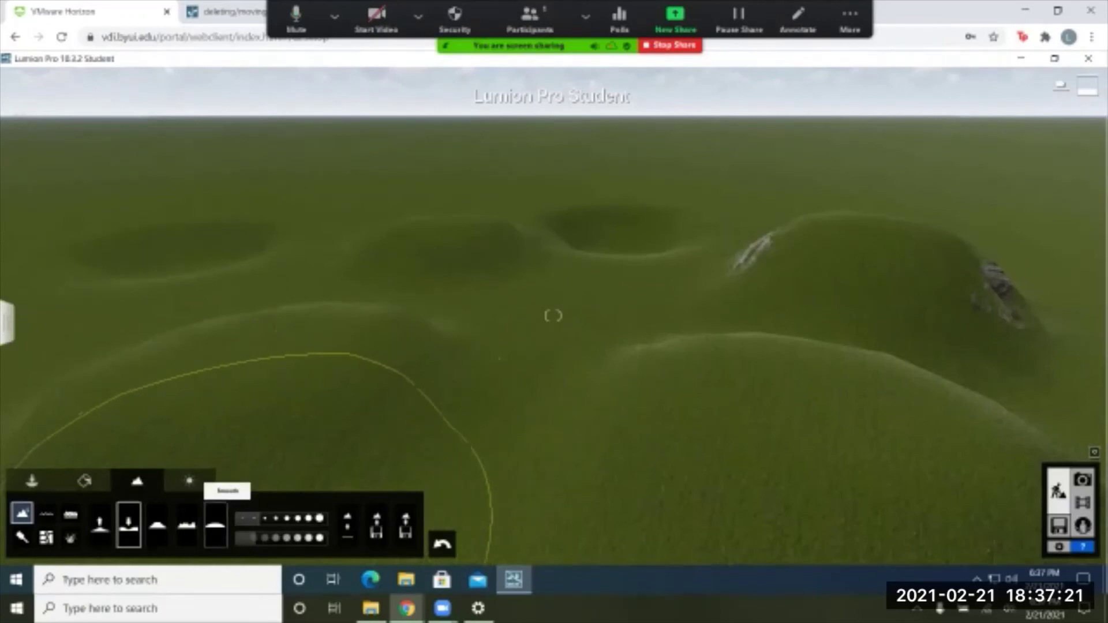
Try smoothing the terrain between the mounds, and undo it together with the two hollows and the front-right mound
click(215, 524)
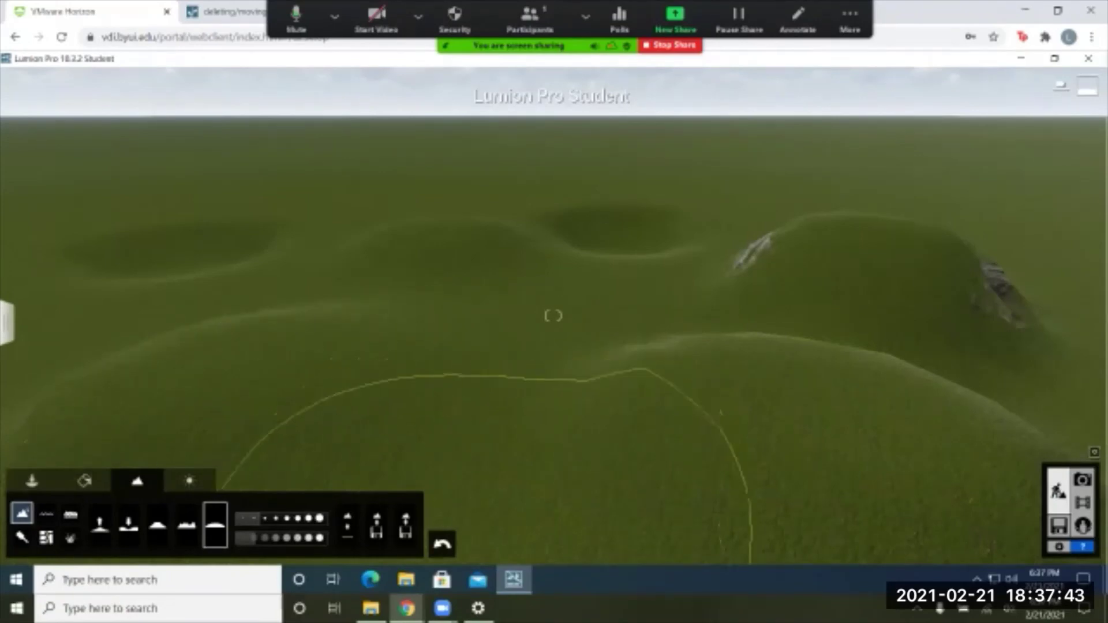
click(442, 544)
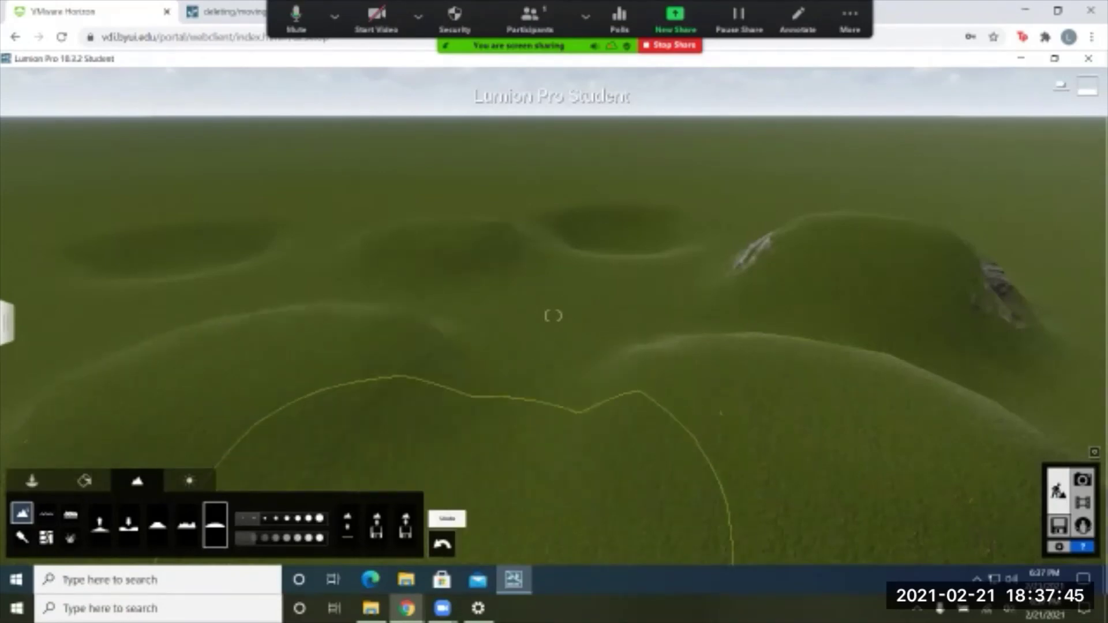
click(442, 544)
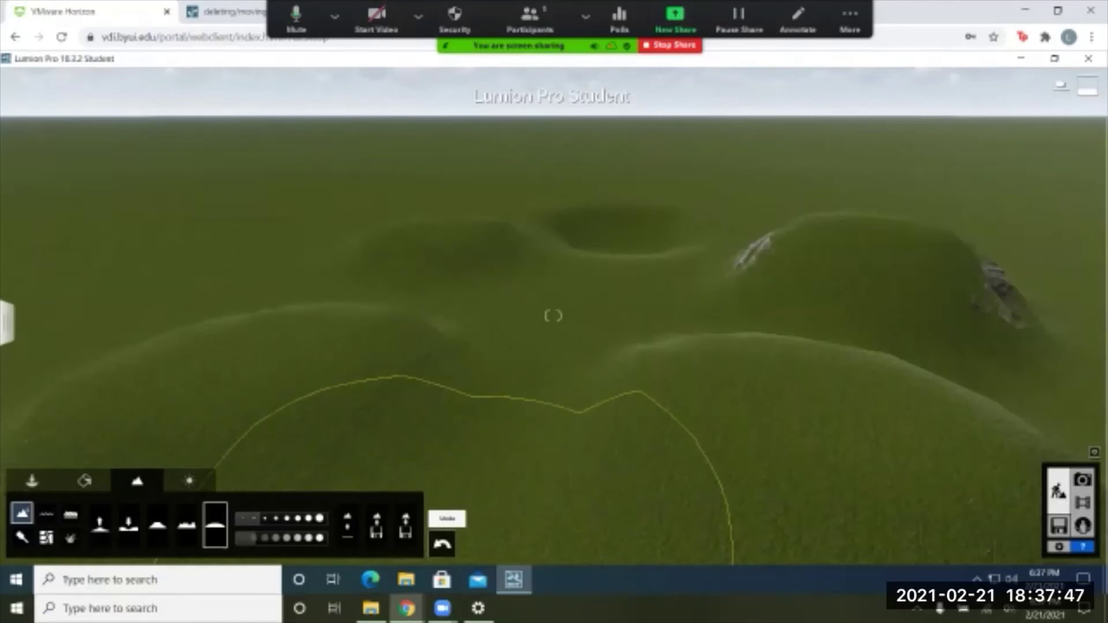
click(442, 544)
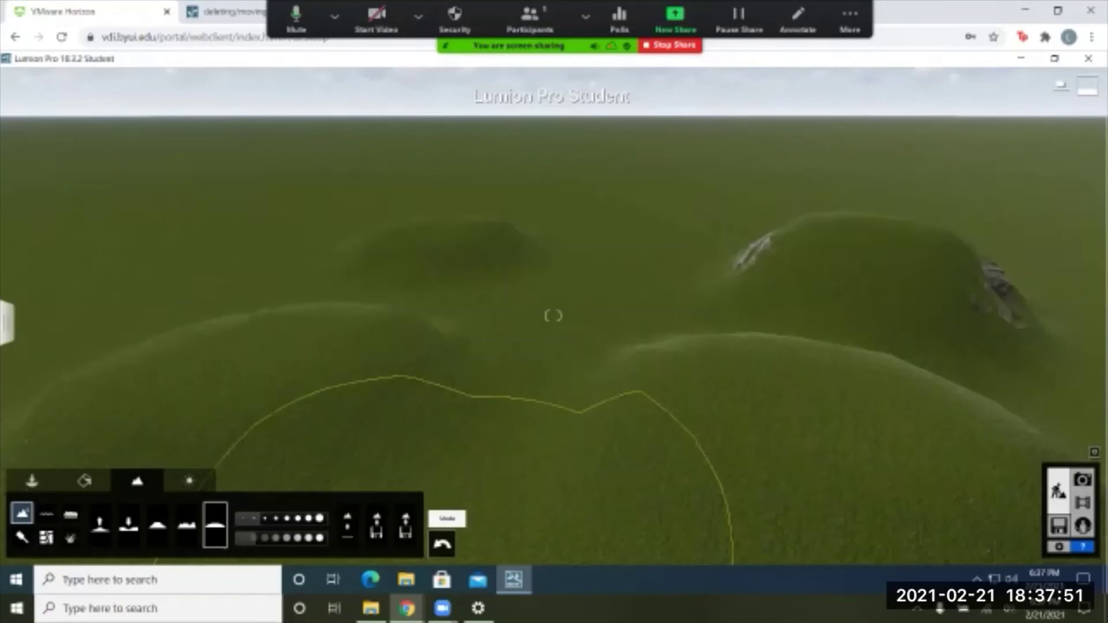
click(442, 545)
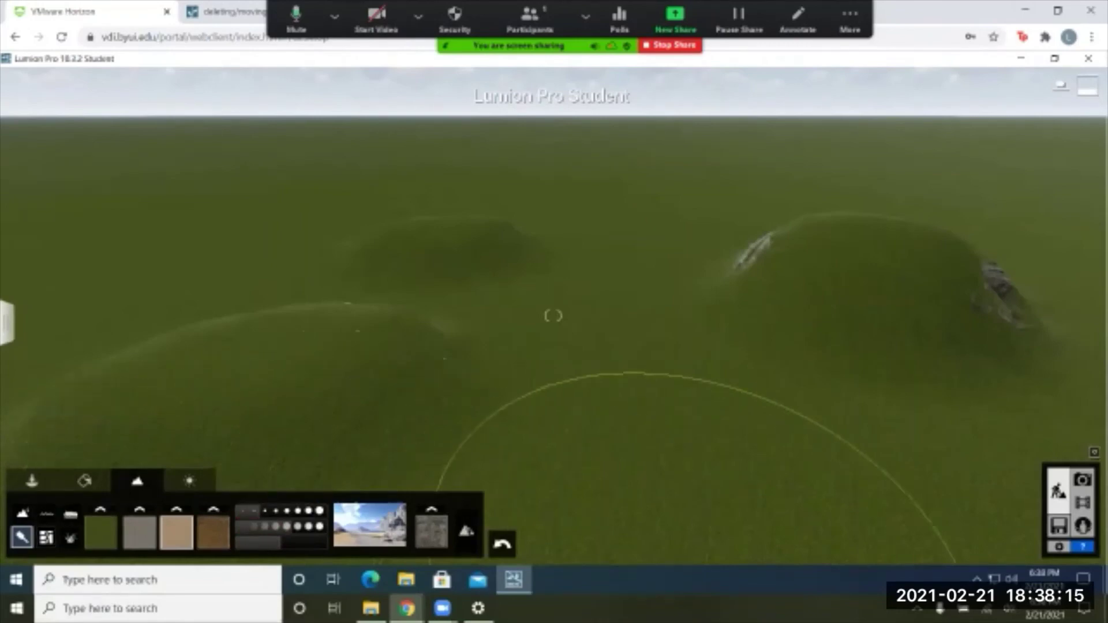
Paint a tan sand path on the ground from the foreground back between the mounds
click(675, 479)
mouse_move(670, 484)
mouse_down()
mouse_move(549, 395)
mouse_move(606, 260)
mouse_move(606, 217)
mouse_move(614, 227)
mouse_up()
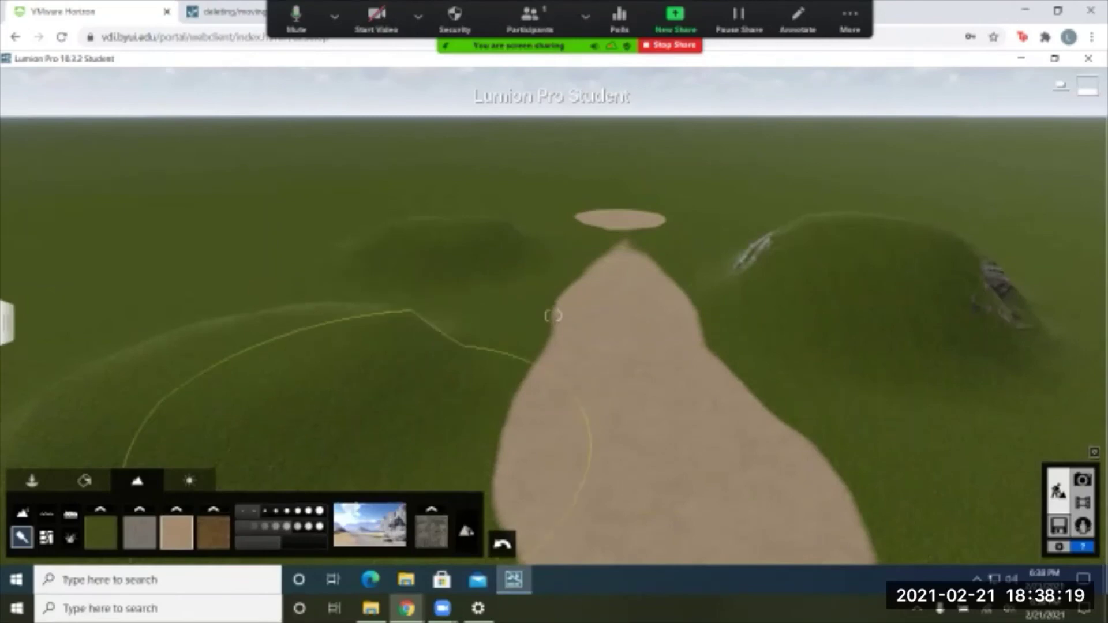
Paint grey gravel on the front-left mound and brown soil on top of the right mound
click(139, 532)
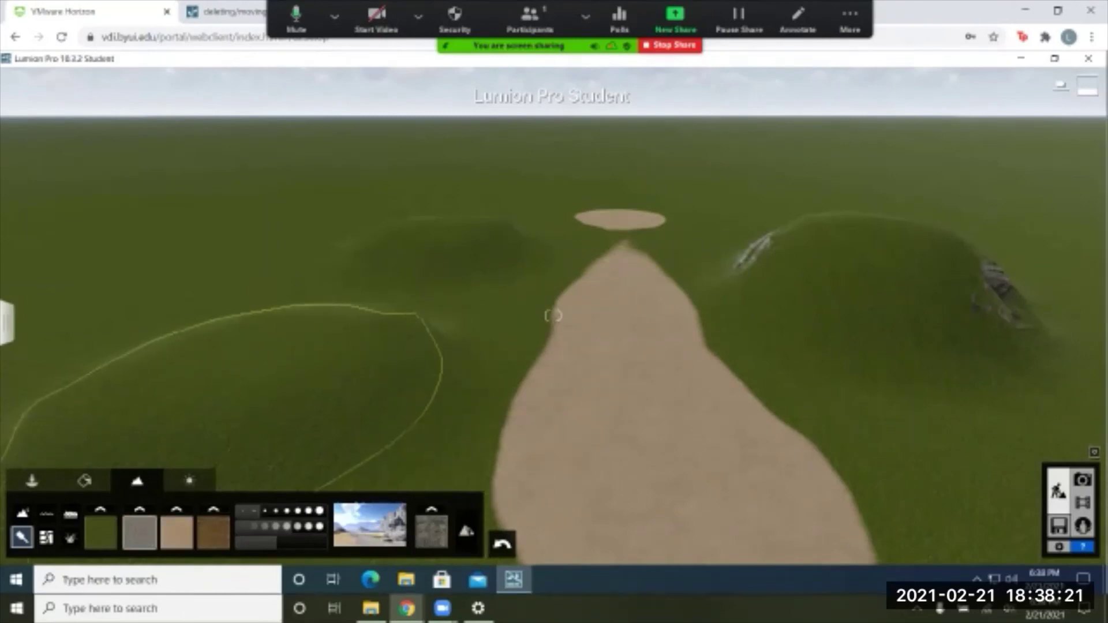
drag(225, 398, 248, 415)
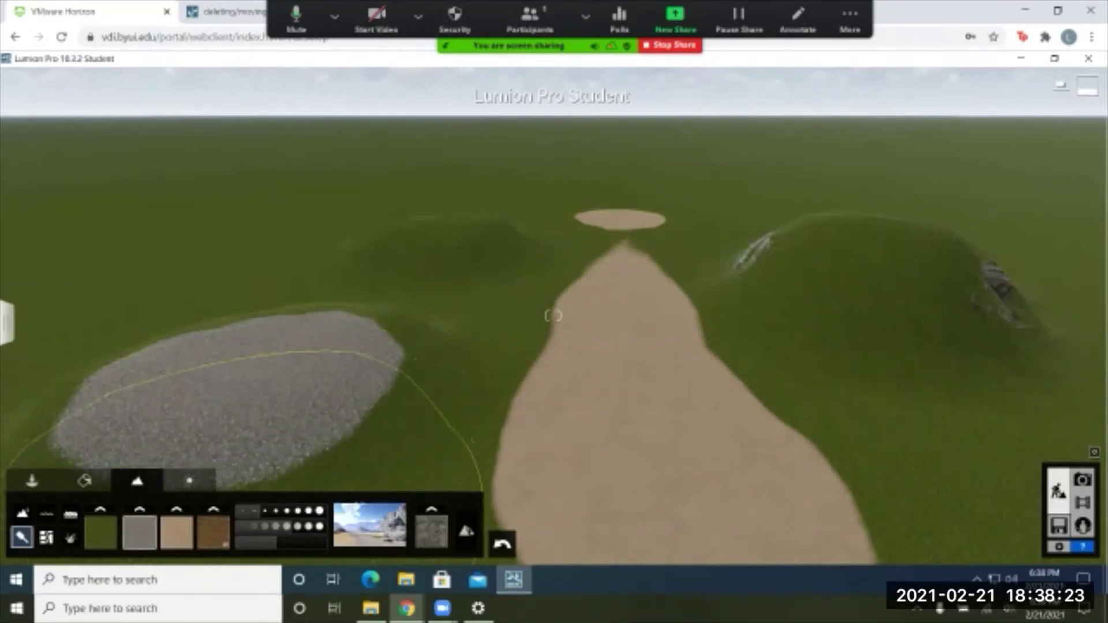
click(214, 532)
drag(860, 269, 868, 274)
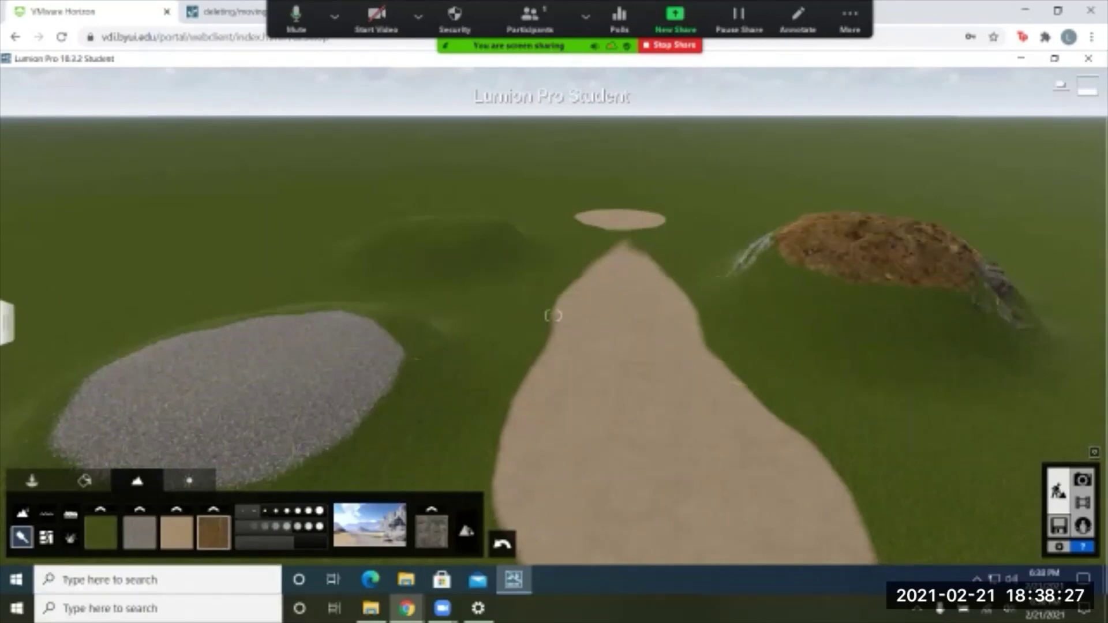
Paint grass over the centre of the gravel patch with a smaller brush and undo the grass strokes
click(112, 542)
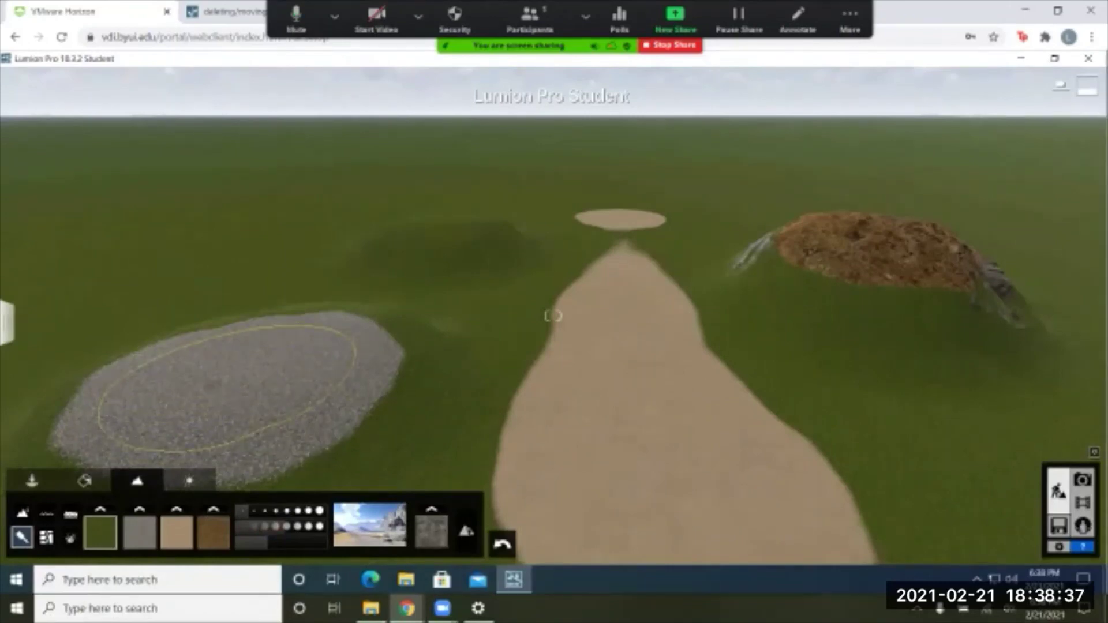
drag(226, 387, 242, 389)
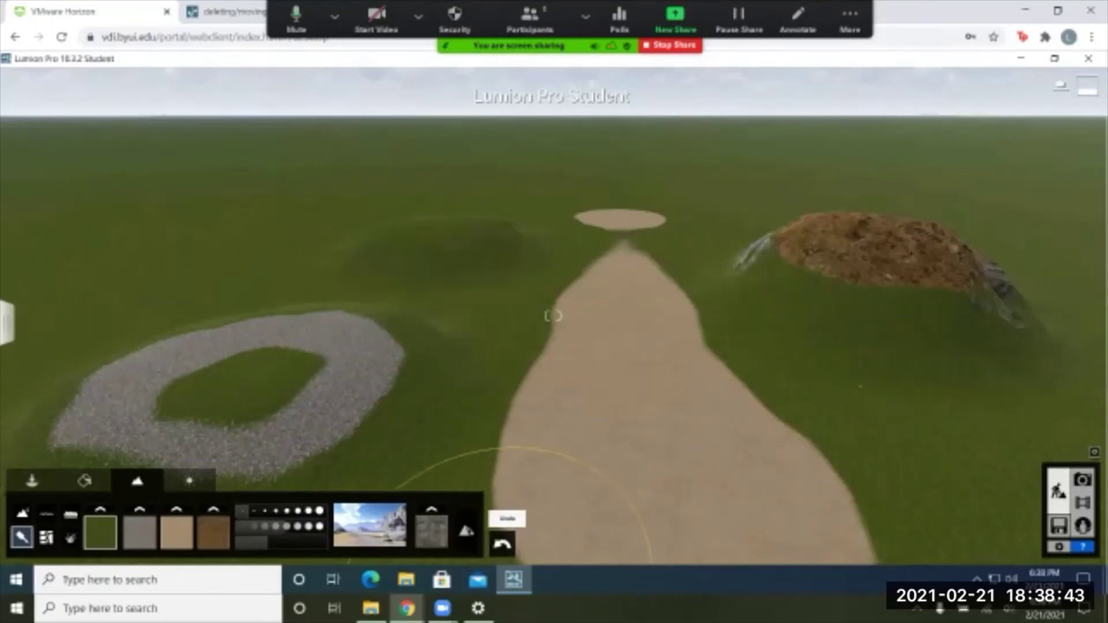
click(502, 544)
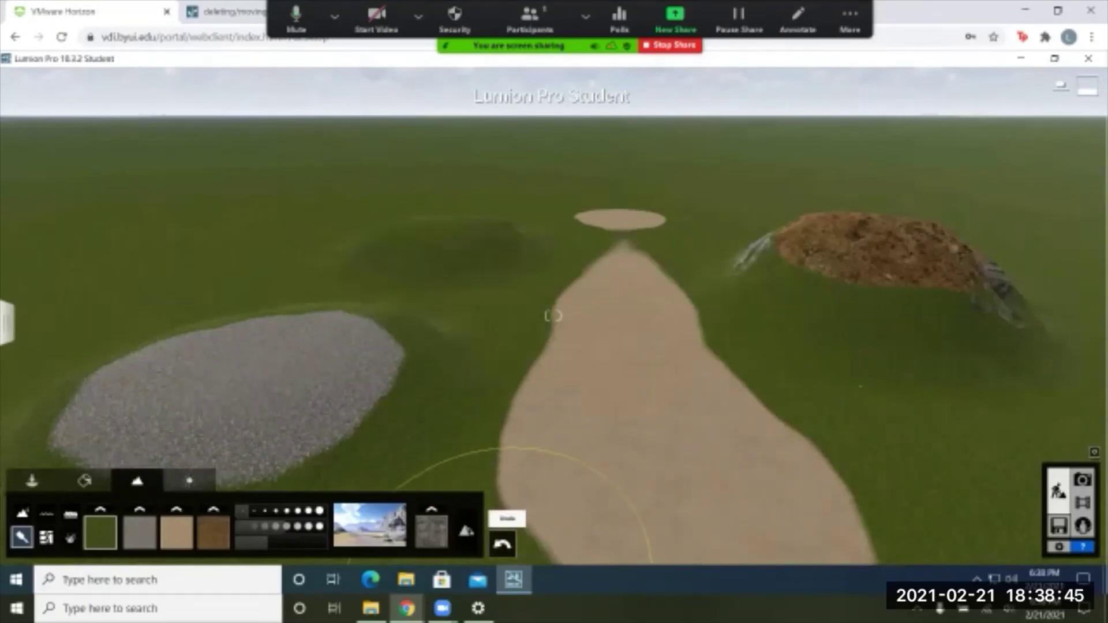
click(502, 545)
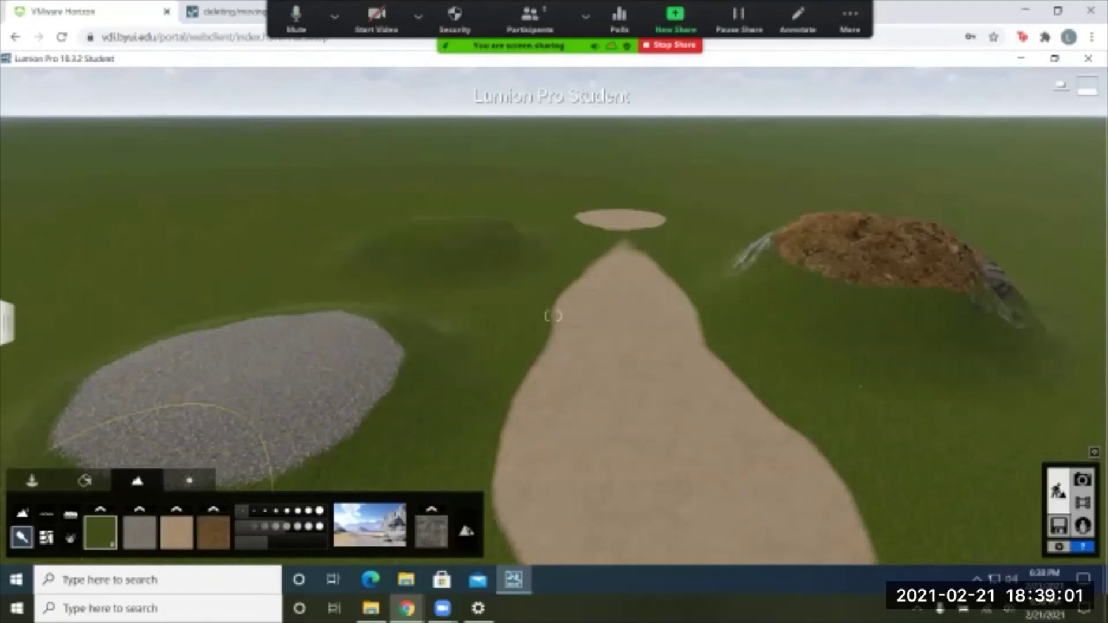
Paint grass in a winding stroke across the sand path and undo it
click(559, 214)
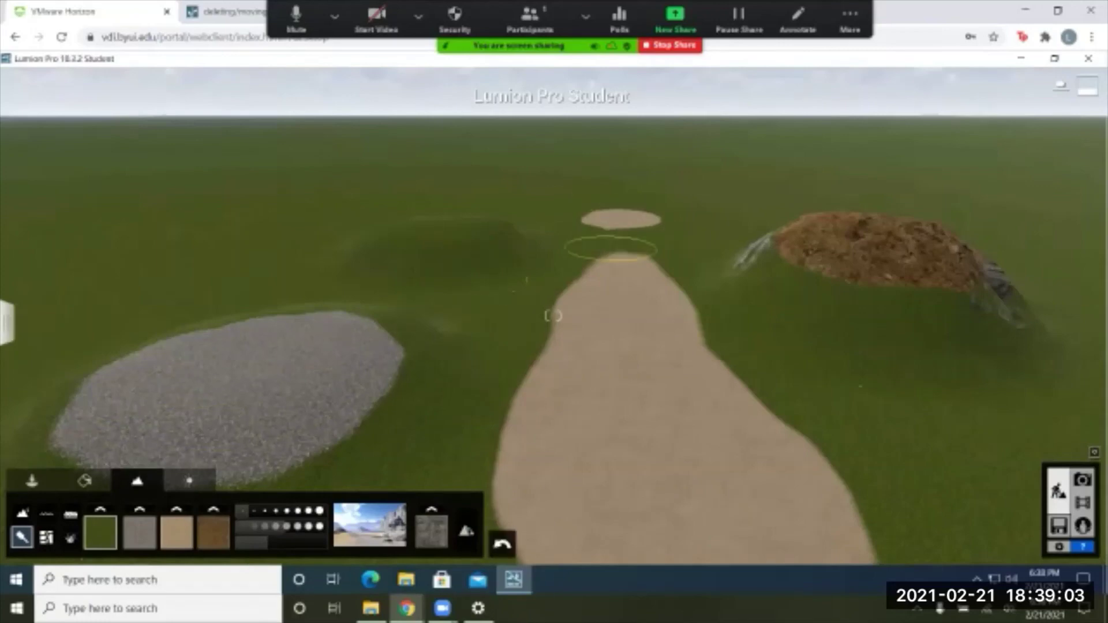
mouse_move(610, 248)
mouse_down()
mouse_move(465, 416)
mouse_move(606, 495)
mouse_move(606, 507)
mouse_move(770, 490)
mouse_up()
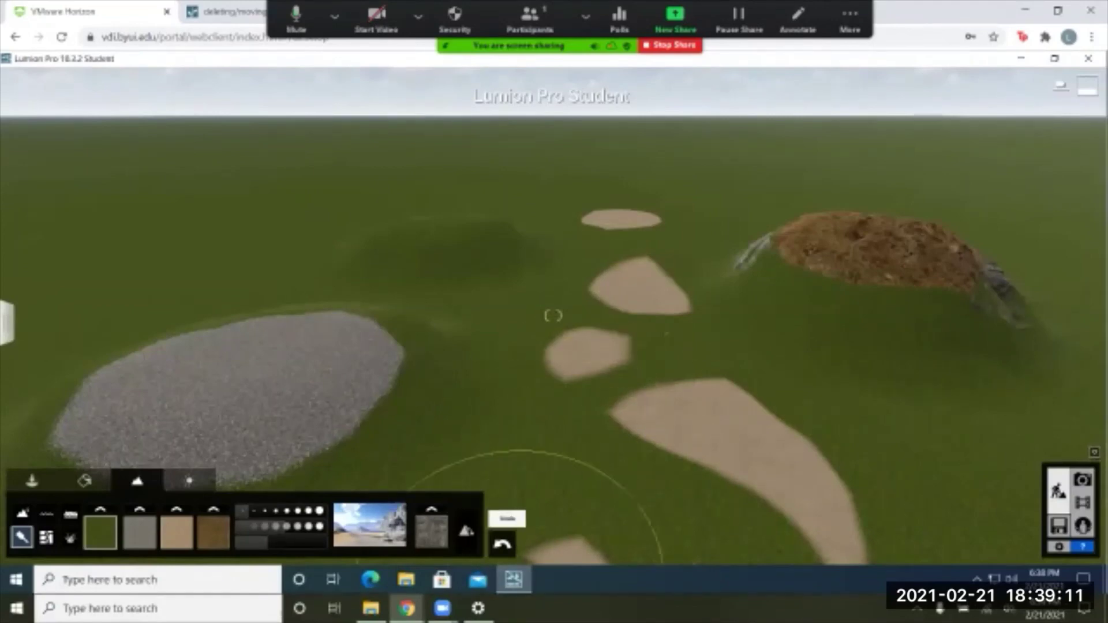
click(502, 544)
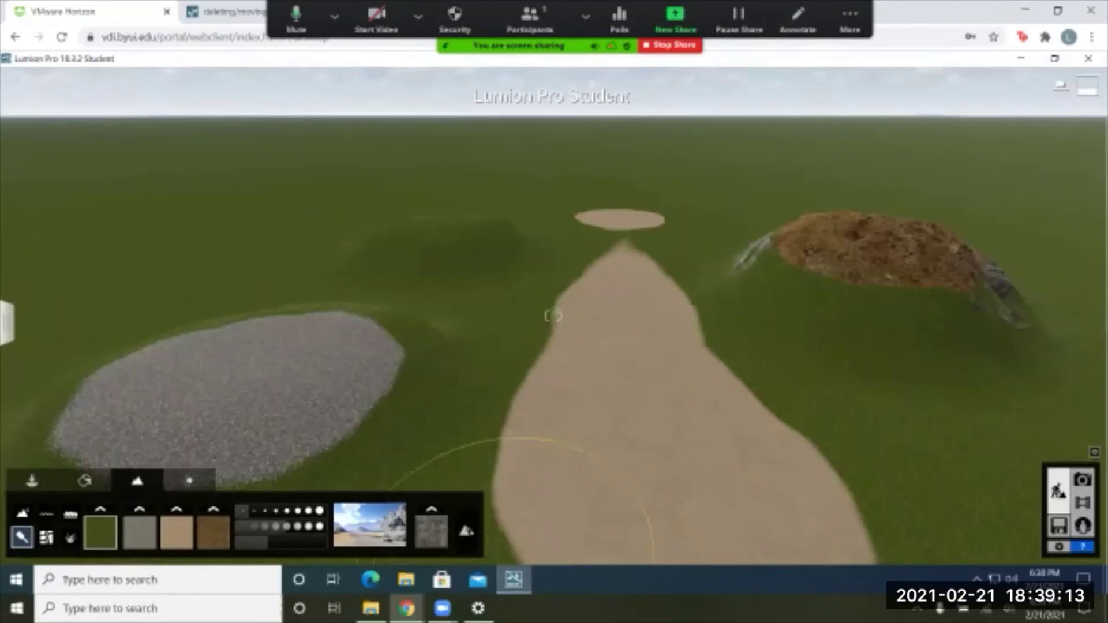